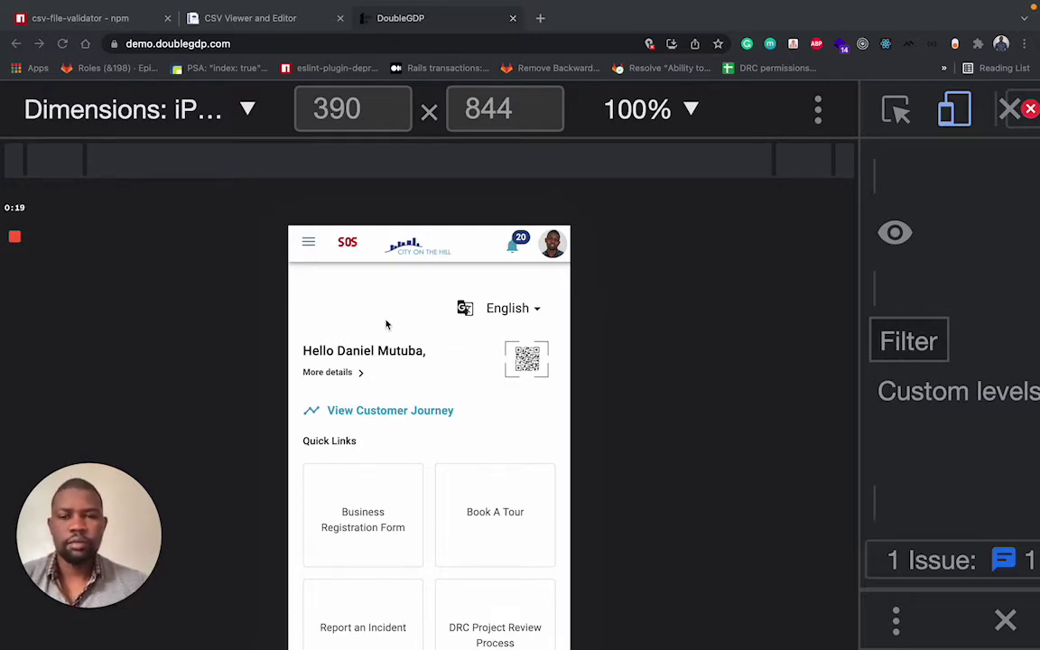
Step: From the Users list's Process CSV Data menu, open the Lead Users Upload page
click(309, 247)
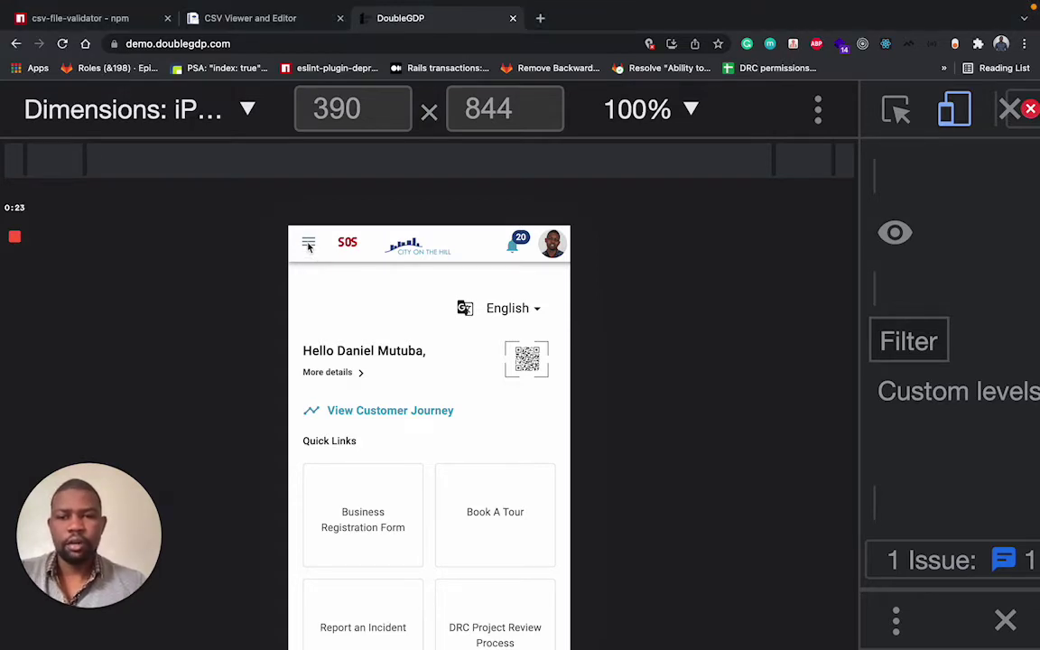
click(309, 246)
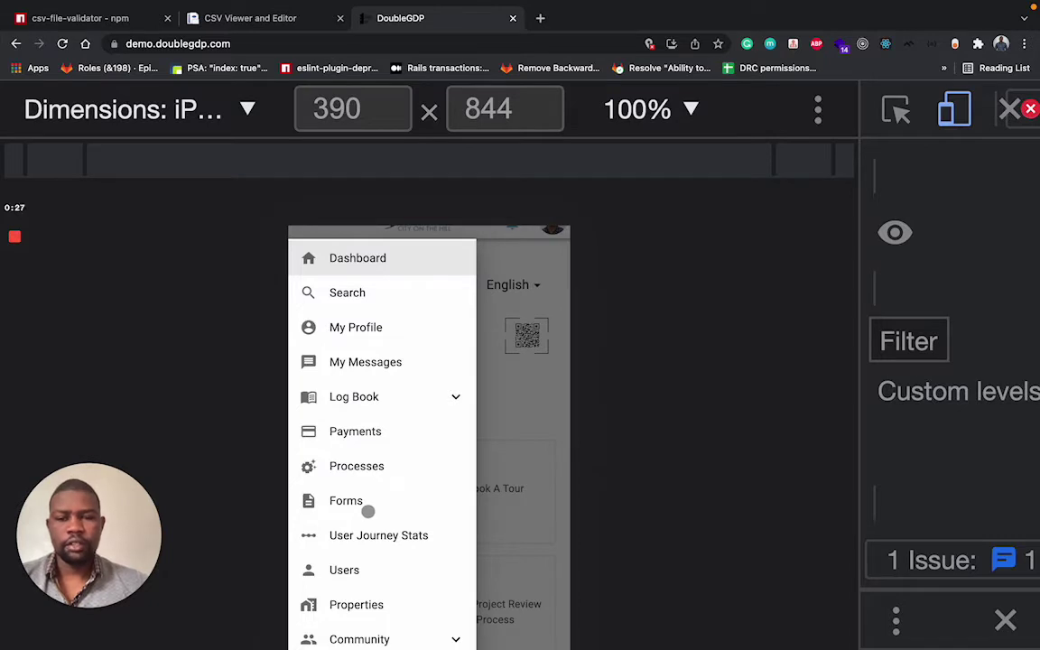
click(357, 573)
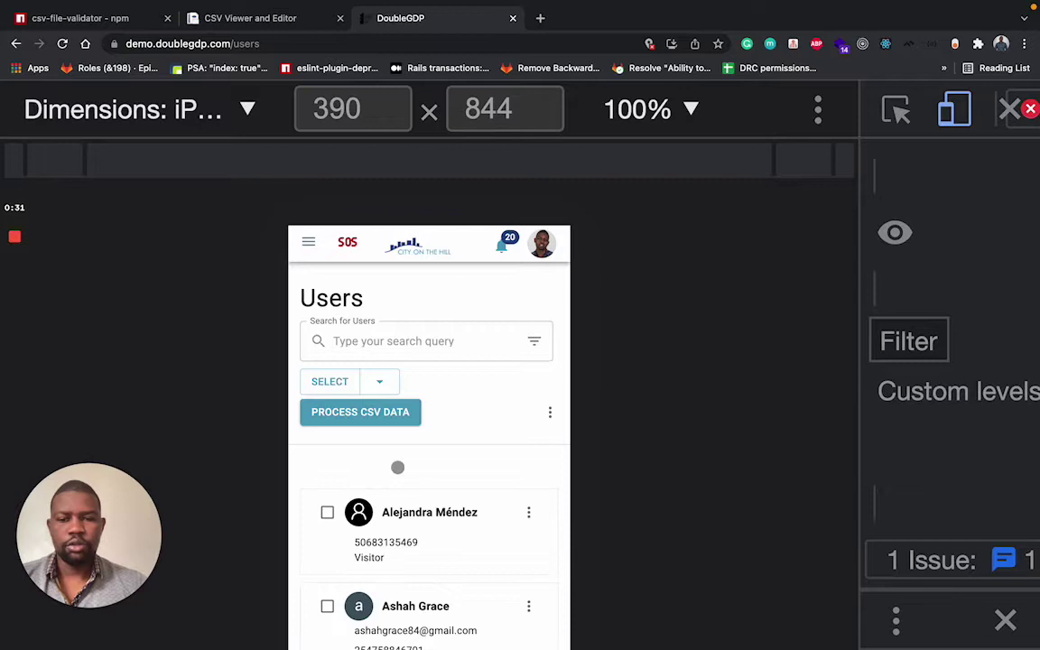
click(550, 412)
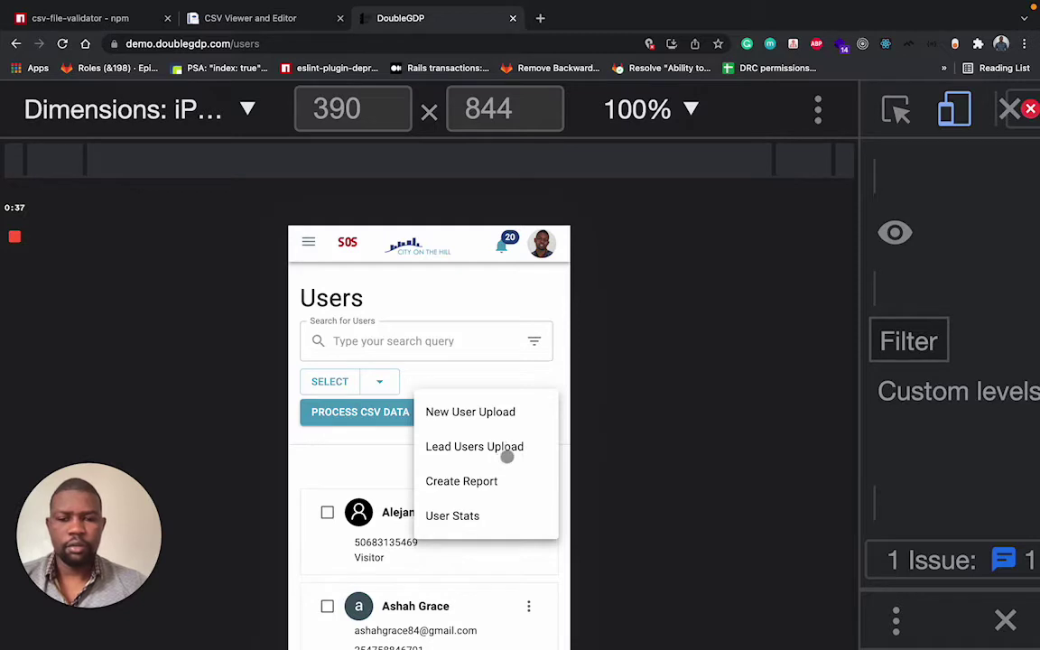
click(501, 445)
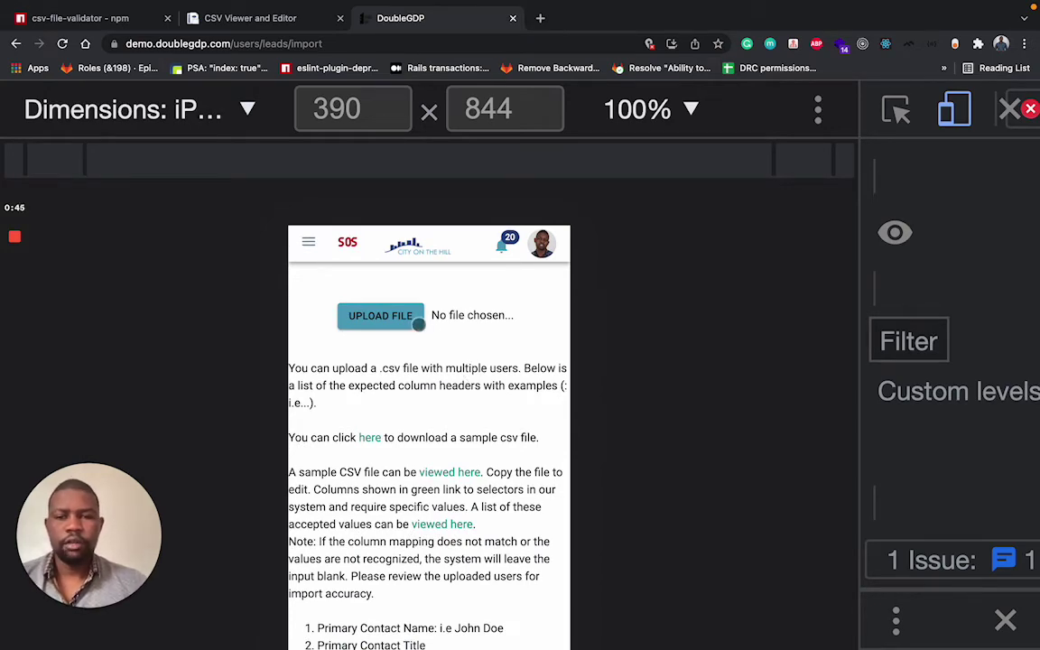
Step: Attach sample_lead_CSV.csv from Downloads to the lead users upload
click(383, 314)
scroll(418, 400, down, 10)
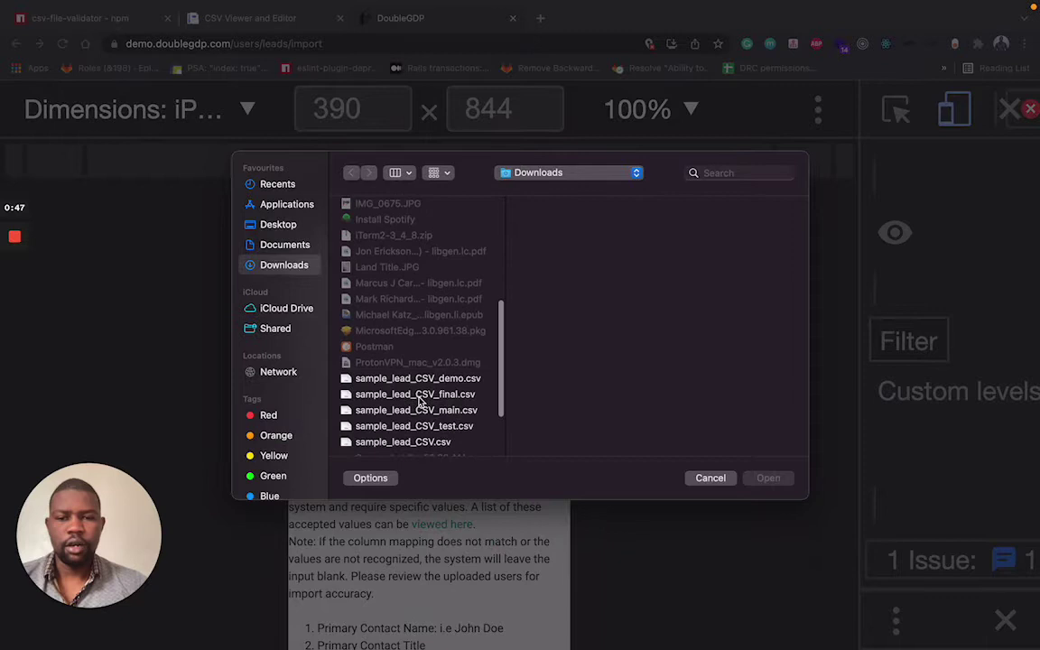
scroll(422, 388, down, 5)
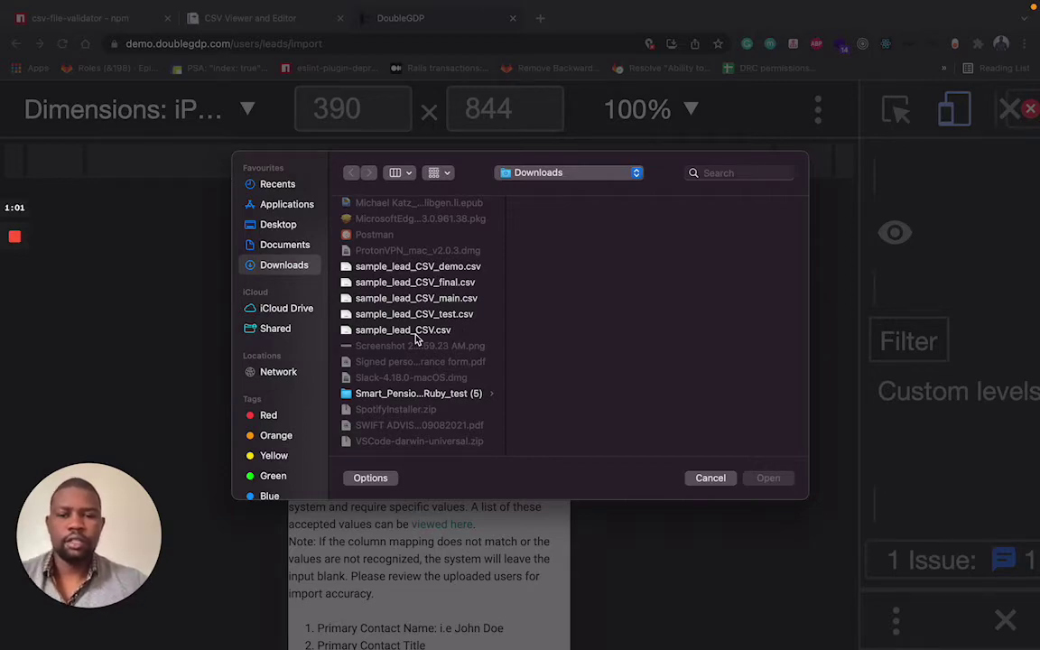
double_click(414, 332)
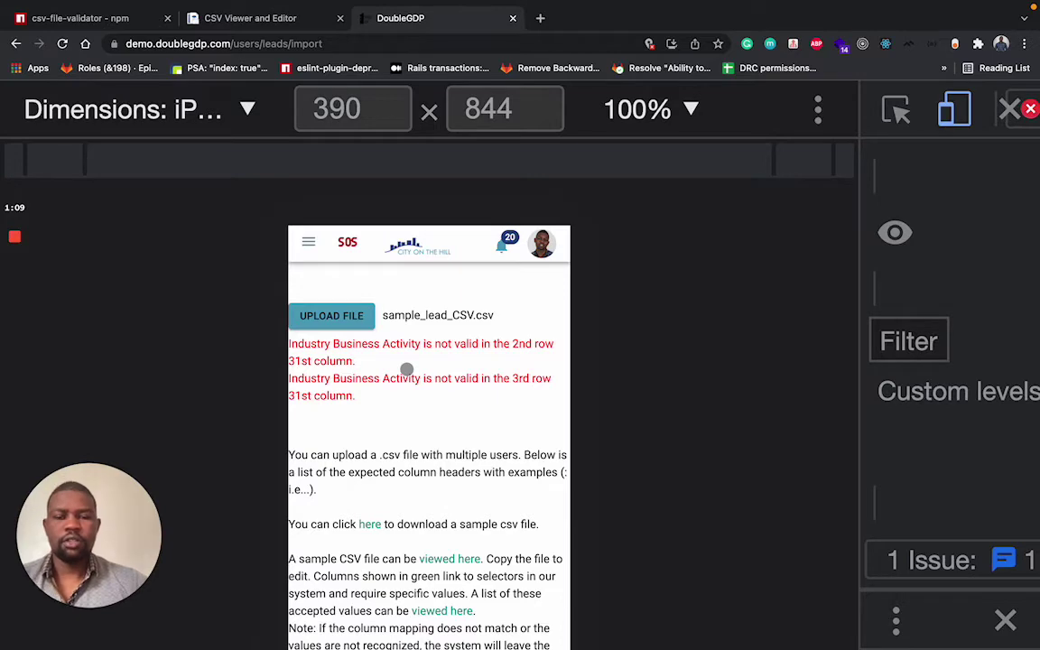
scroll(438, 437, down, 3)
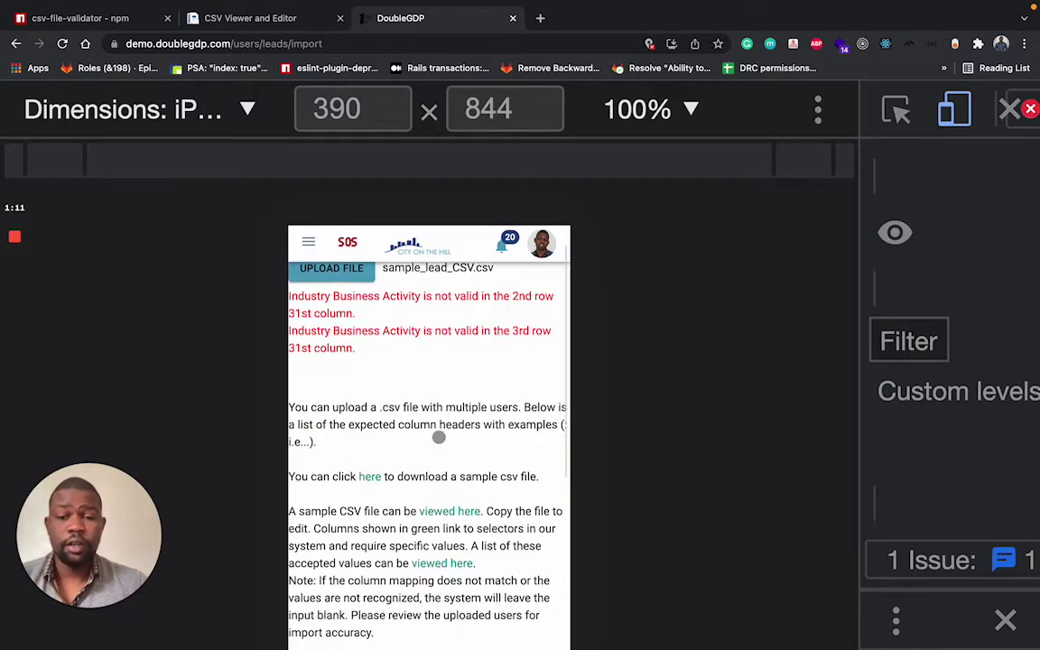
scroll(438, 437, up, 3)
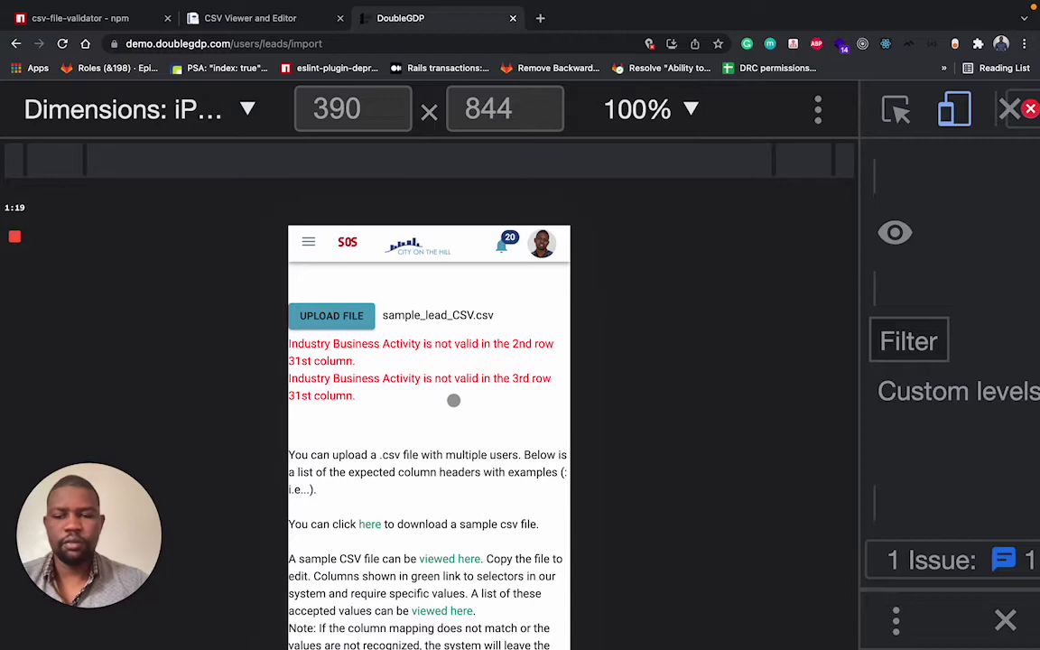
scroll(454, 400, down, 10)
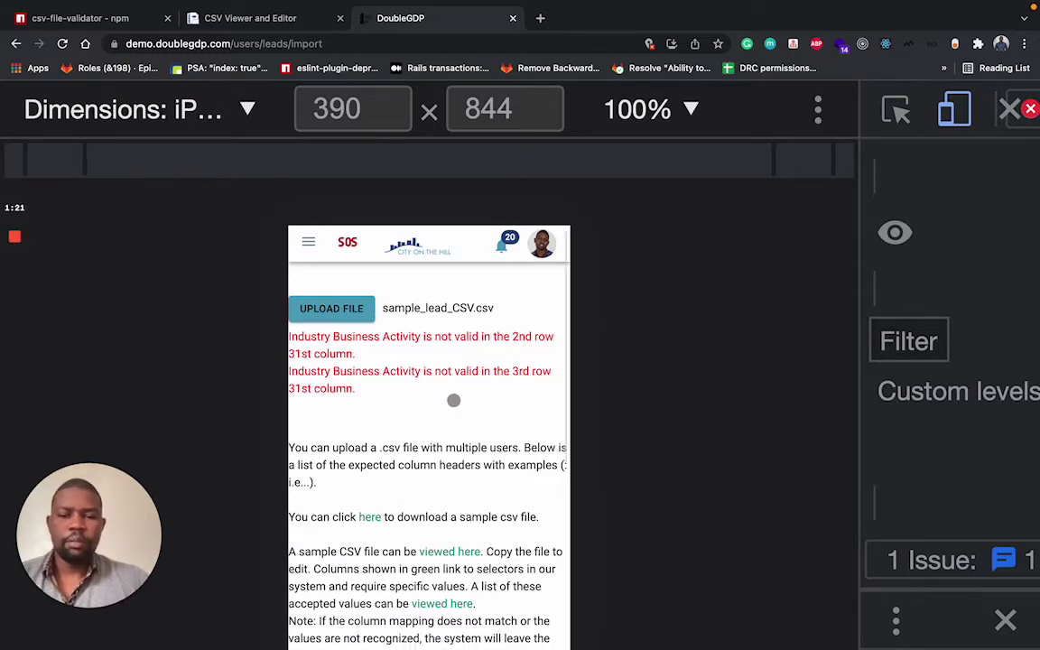
scroll(453, 400, down, 8)
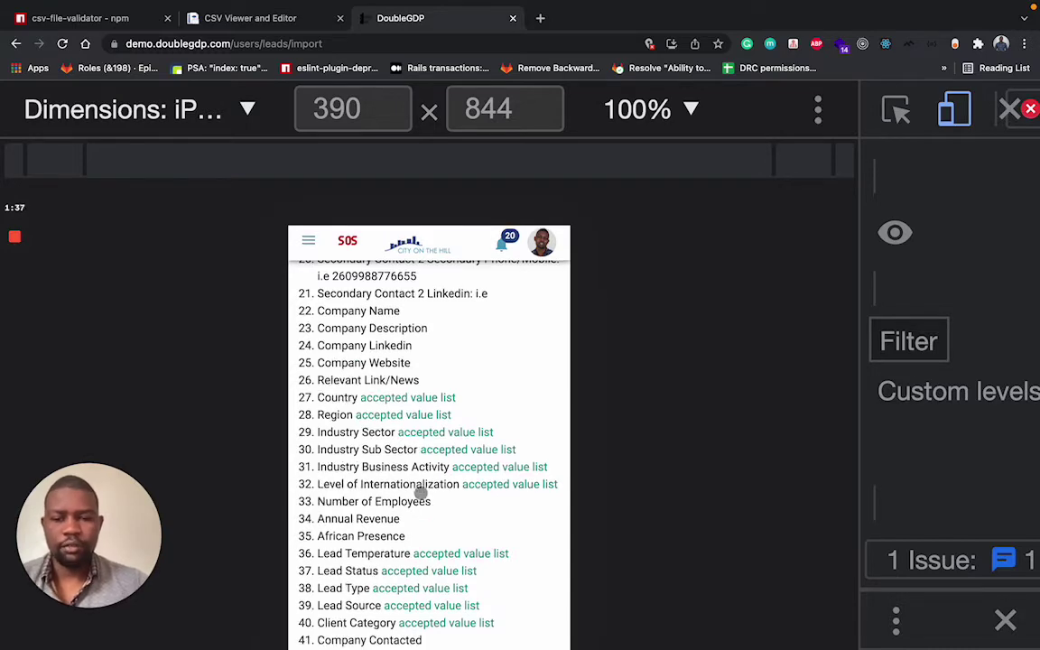
scroll(430, 487, up, 10)
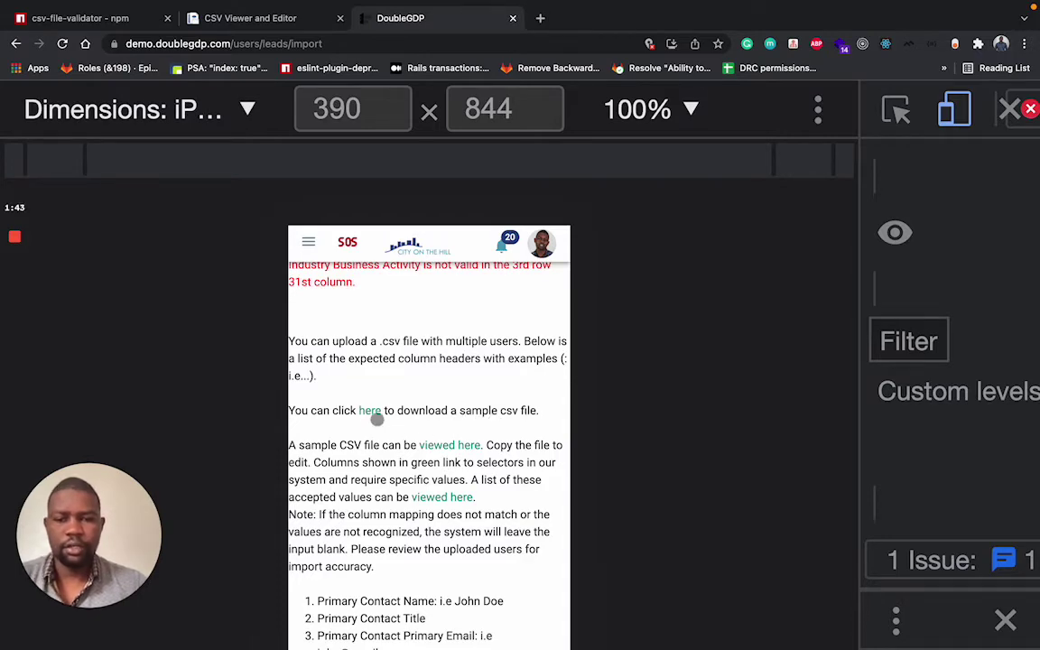
scroll(419, 393, up, 2)
Step: Attach sample_lead_CSV_demo.csv from Downloads and import its leads
click(331, 316)
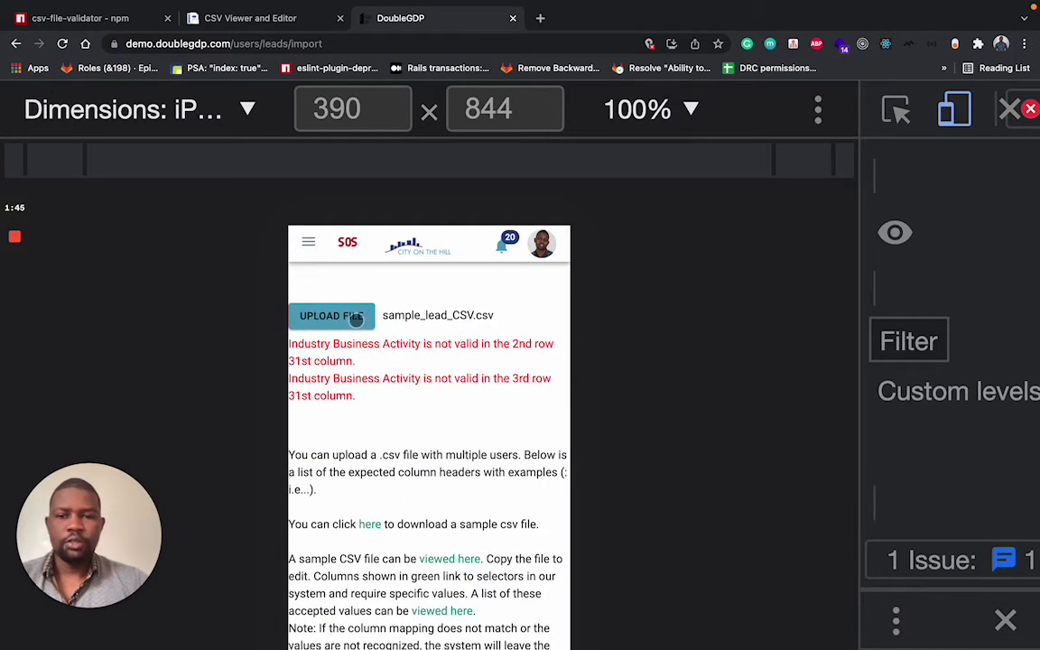
scroll(422, 381, down, 3)
scroll(420, 375, down, 5)
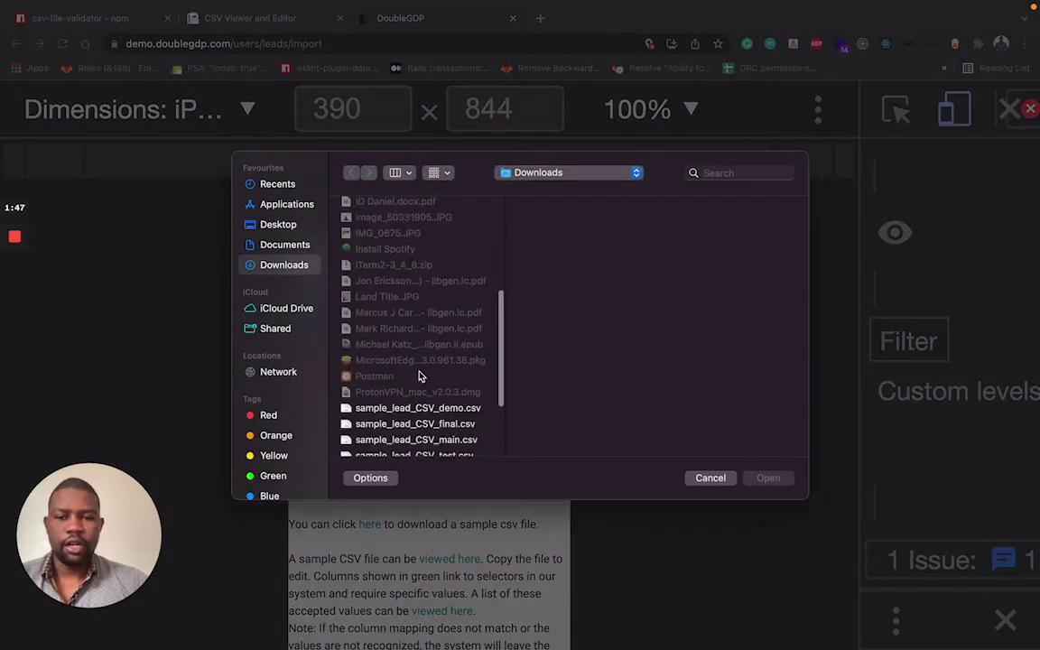
double_click(450, 407)
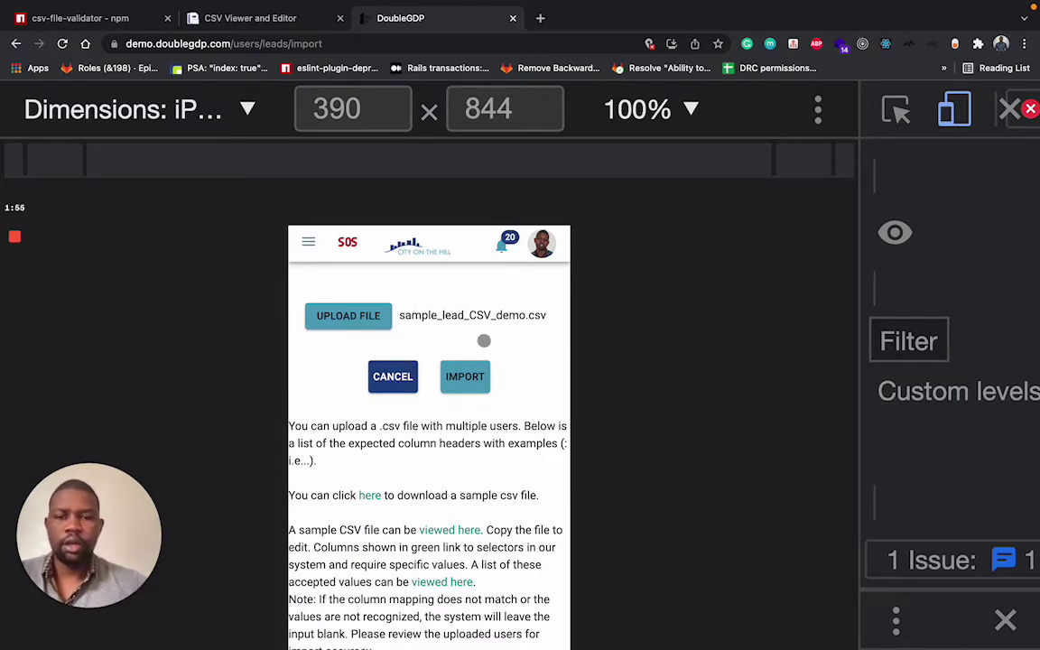
click(466, 377)
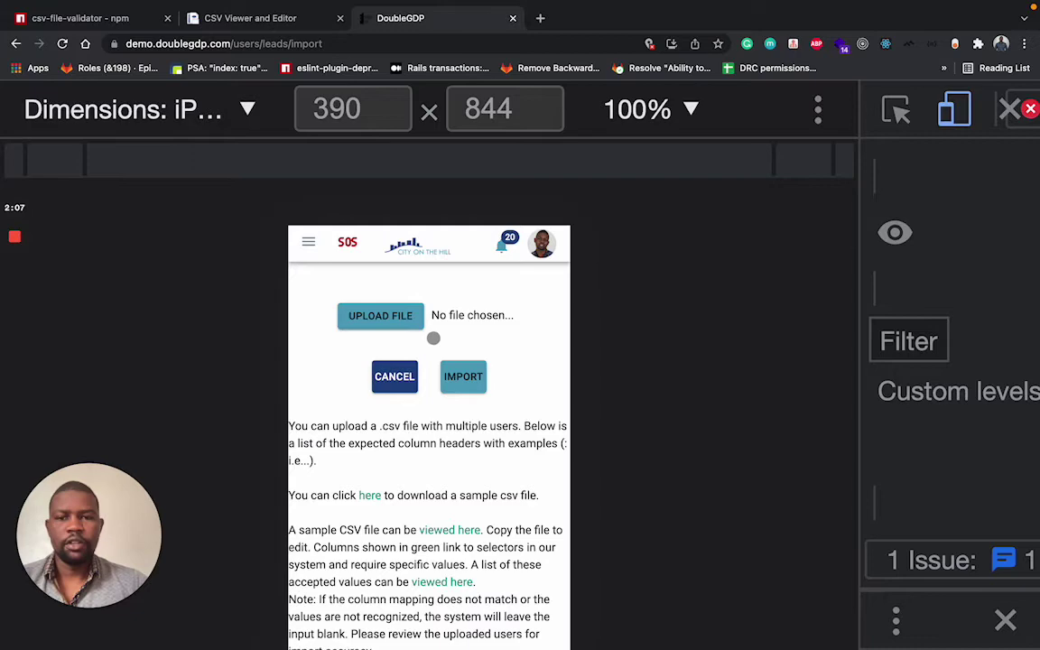
click(260, 27)
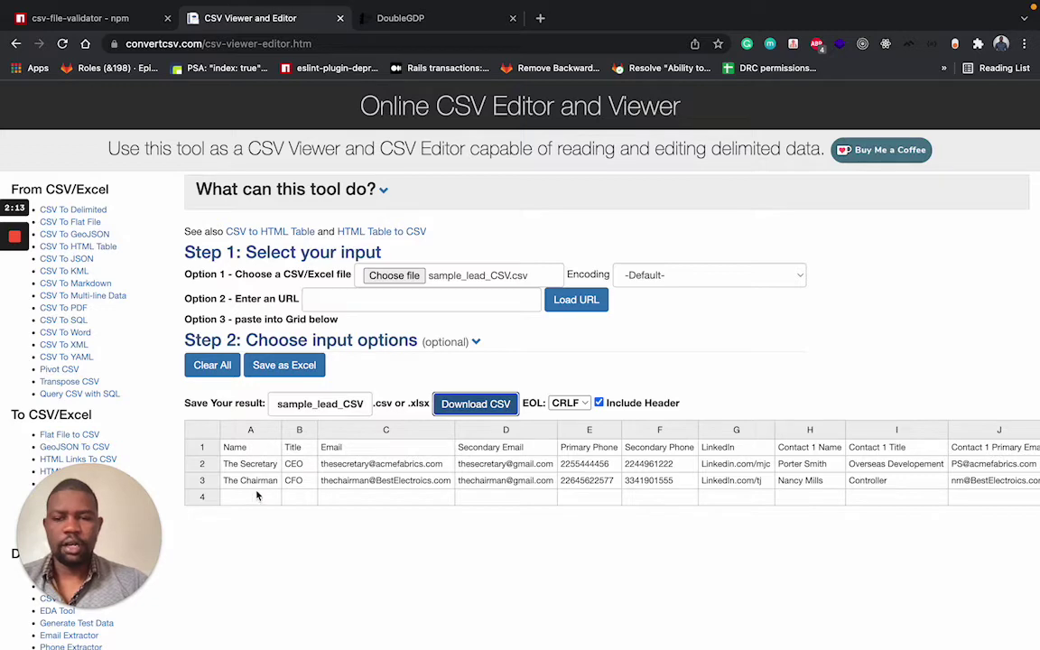
click(388, 21)
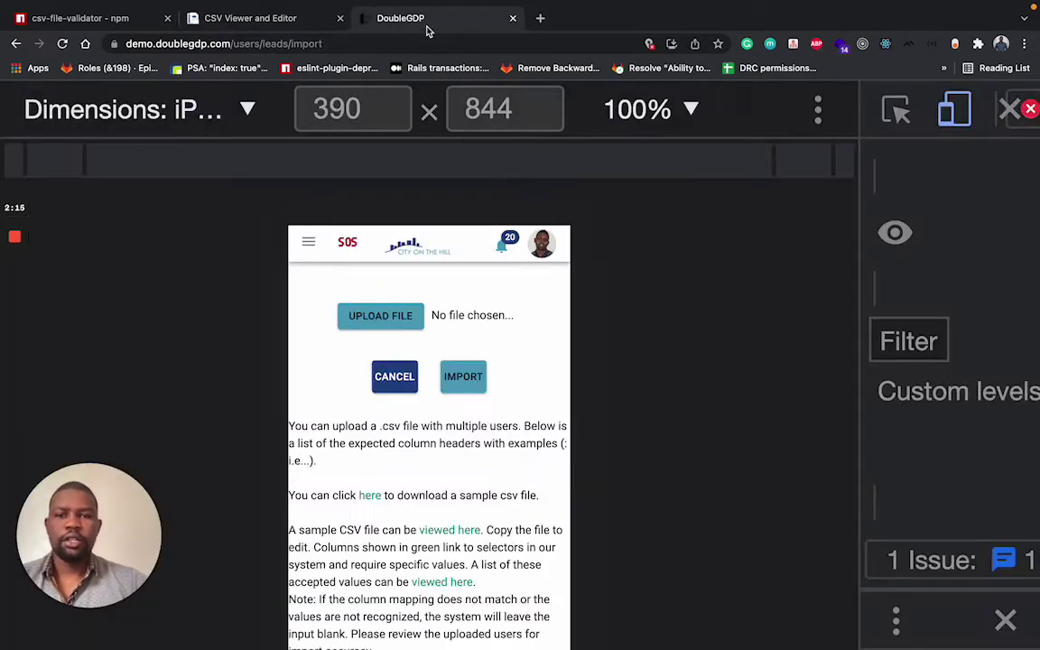
Step: Search users for 'The Cha' and open The Chairman lead's profile
click(308, 242)
click(352, 593)
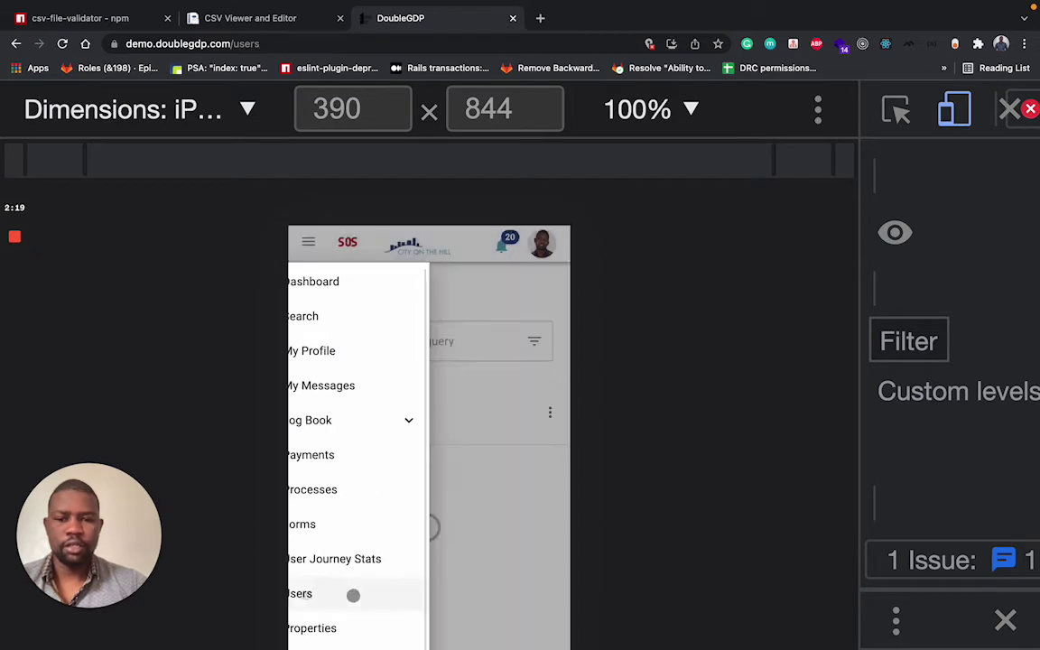
click(399, 347)
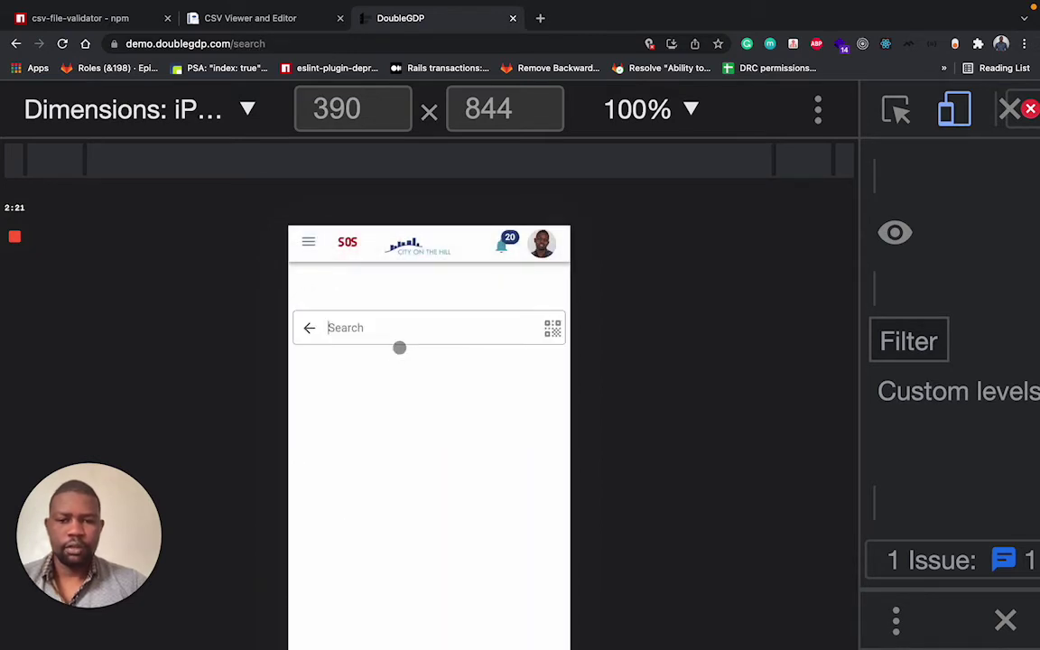
text(The )
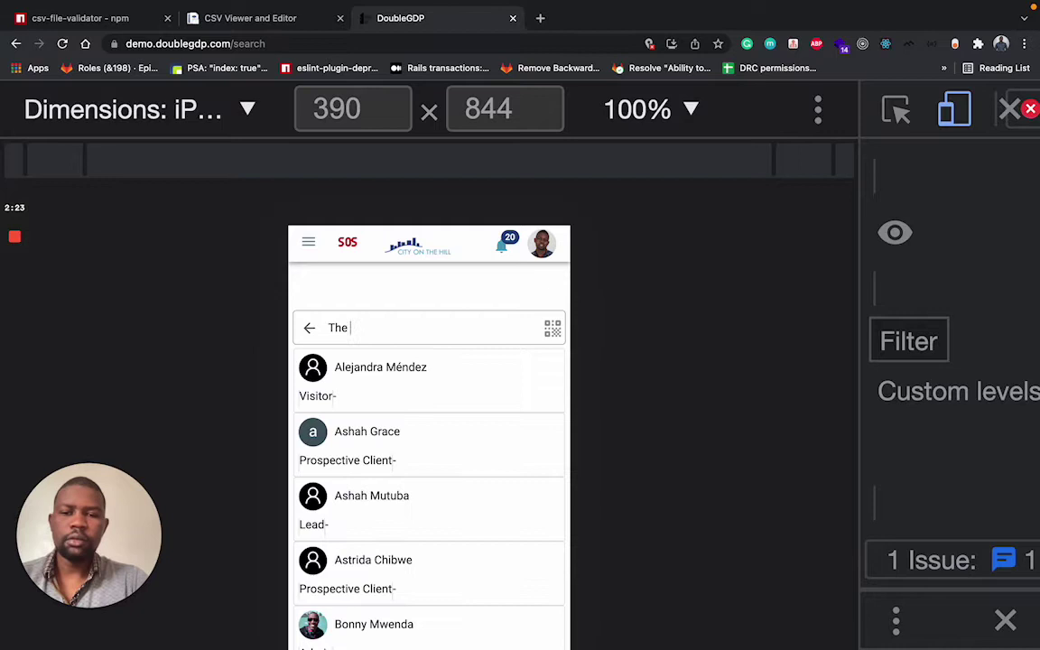
text(Cha)
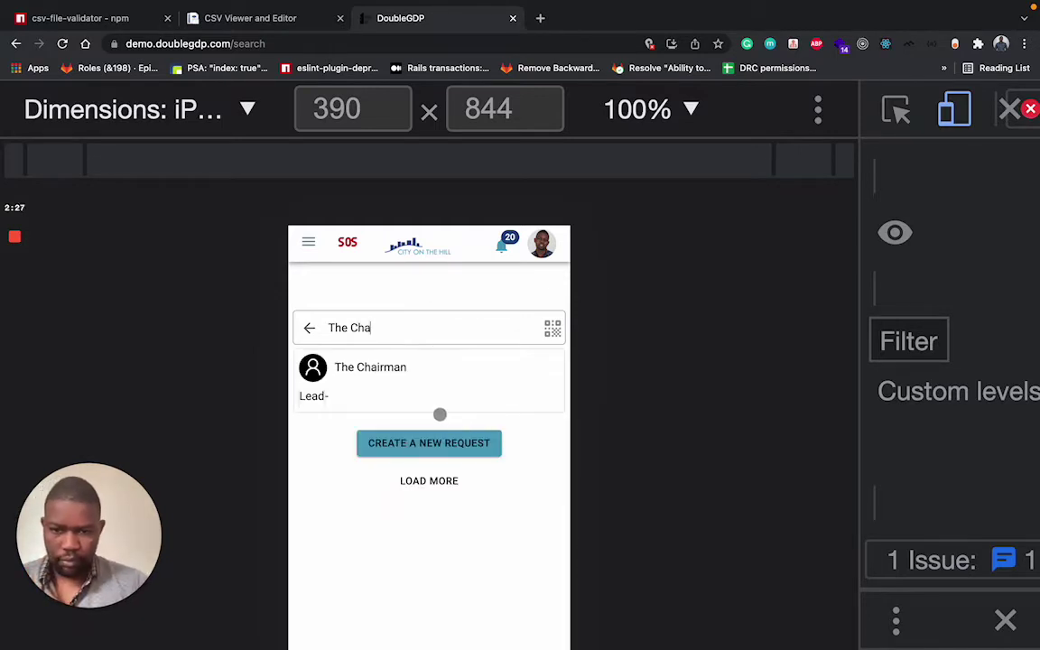
click(400, 387)
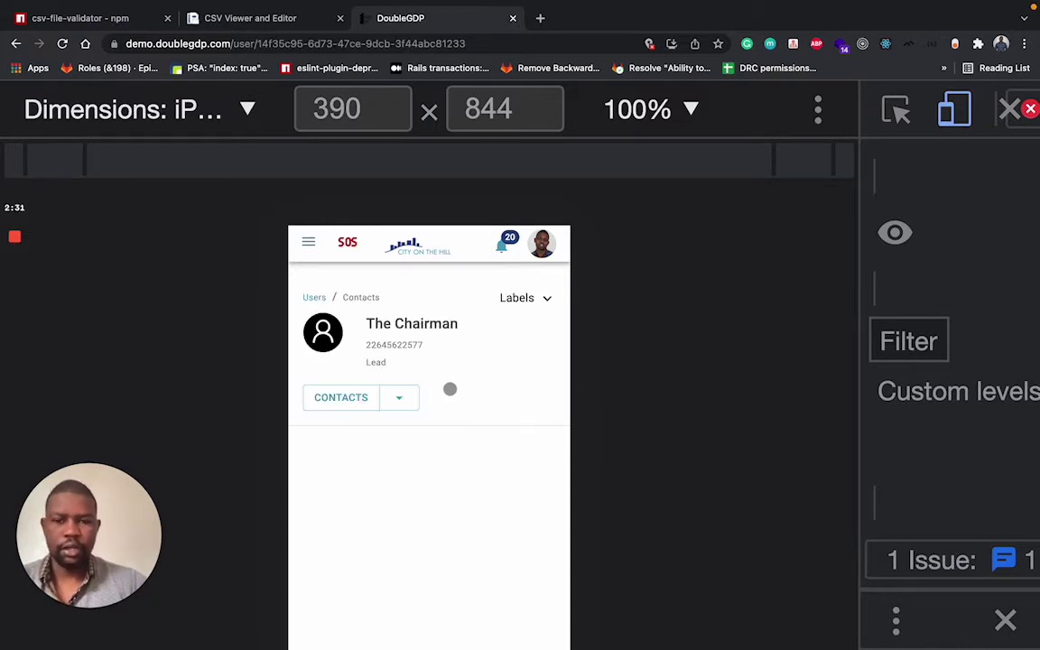
Step: Open The Chairman's Lead Management details and review the imported contact, company and secondary-contact fields
click(400, 397)
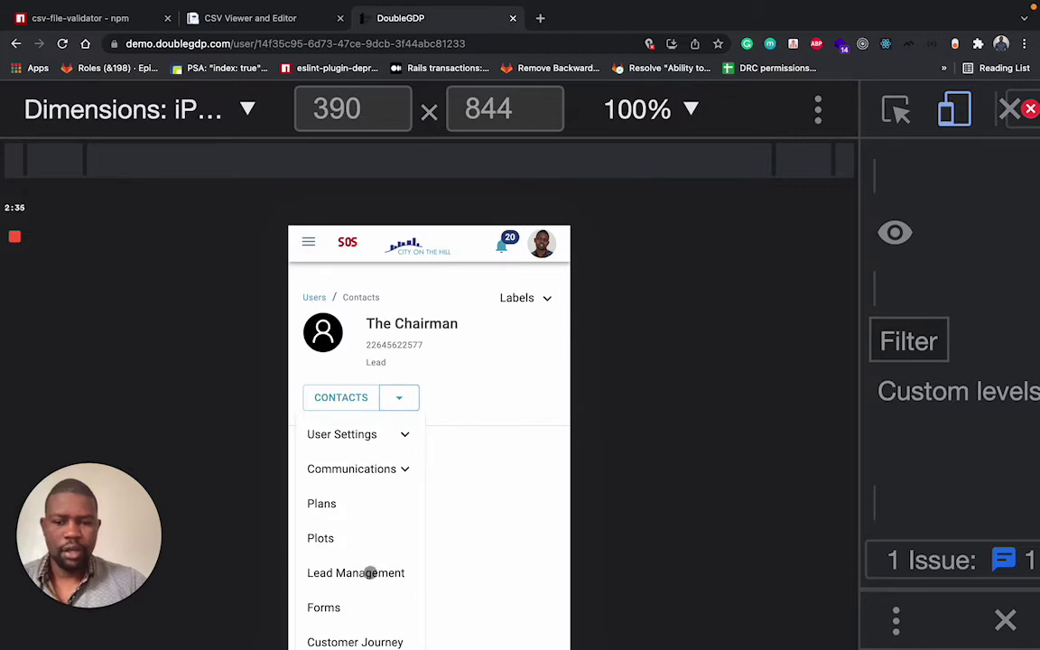
click(370, 573)
scroll(441, 469, down, 1)
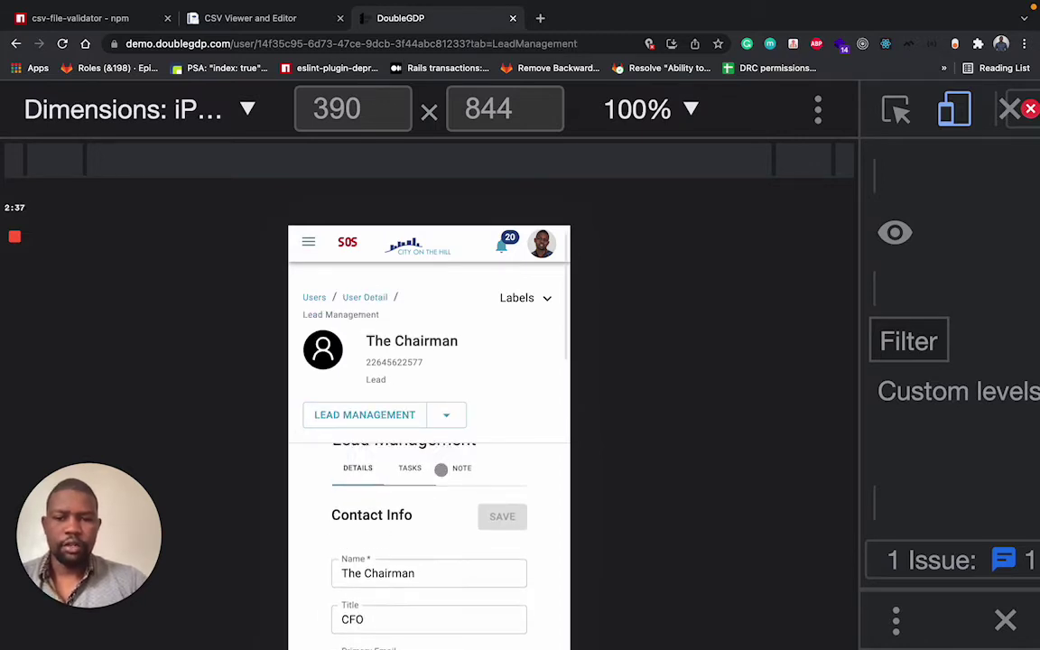
scroll(440, 467, up, 1)
scroll(475, 471, down, 2)
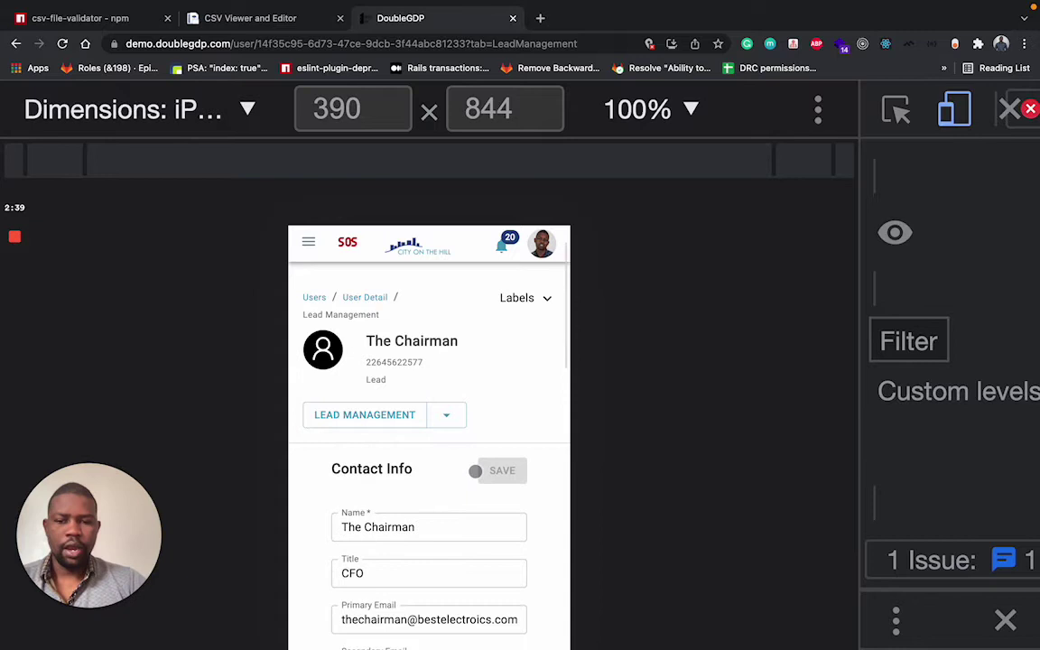
scroll(424, 548, up, 1)
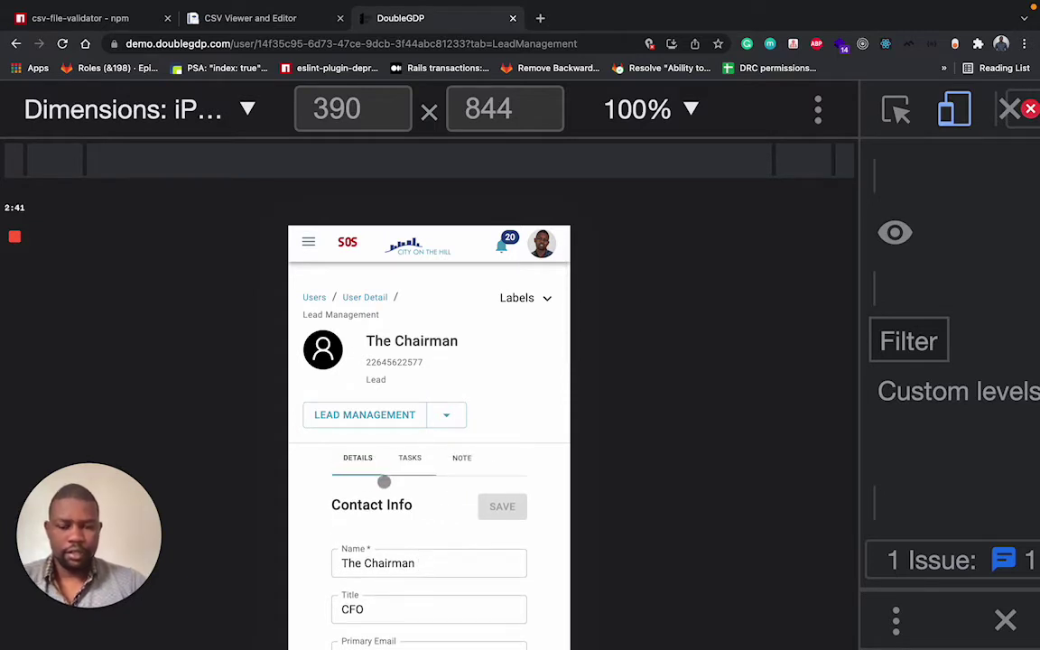
scroll(408, 549, down, 5)
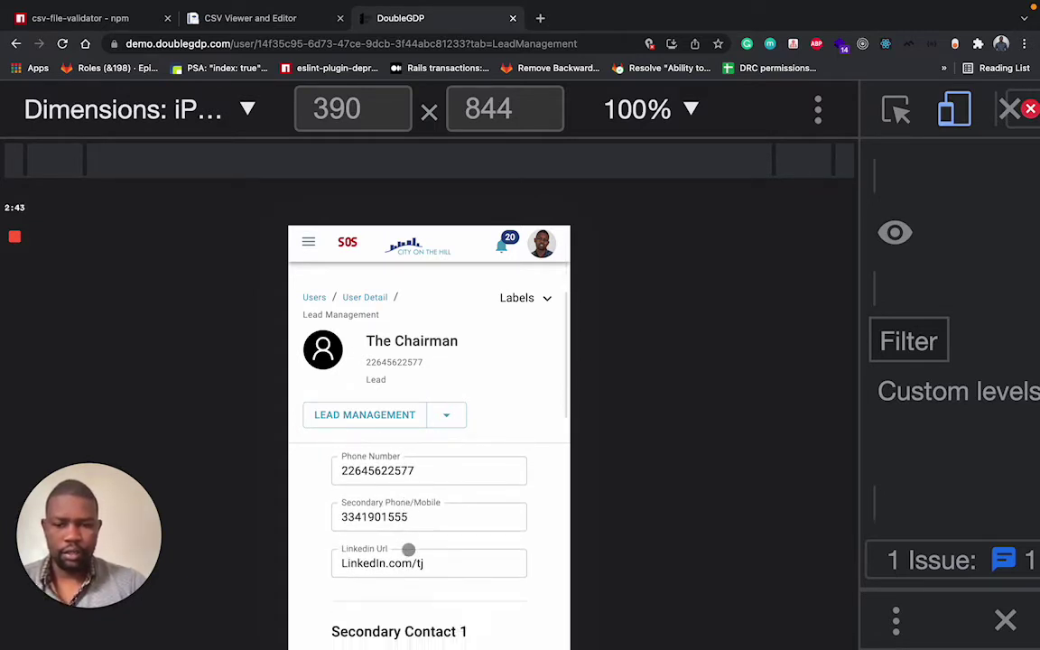
scroll(408, 550, down, 3)
scroll(408, 550, down, 1)
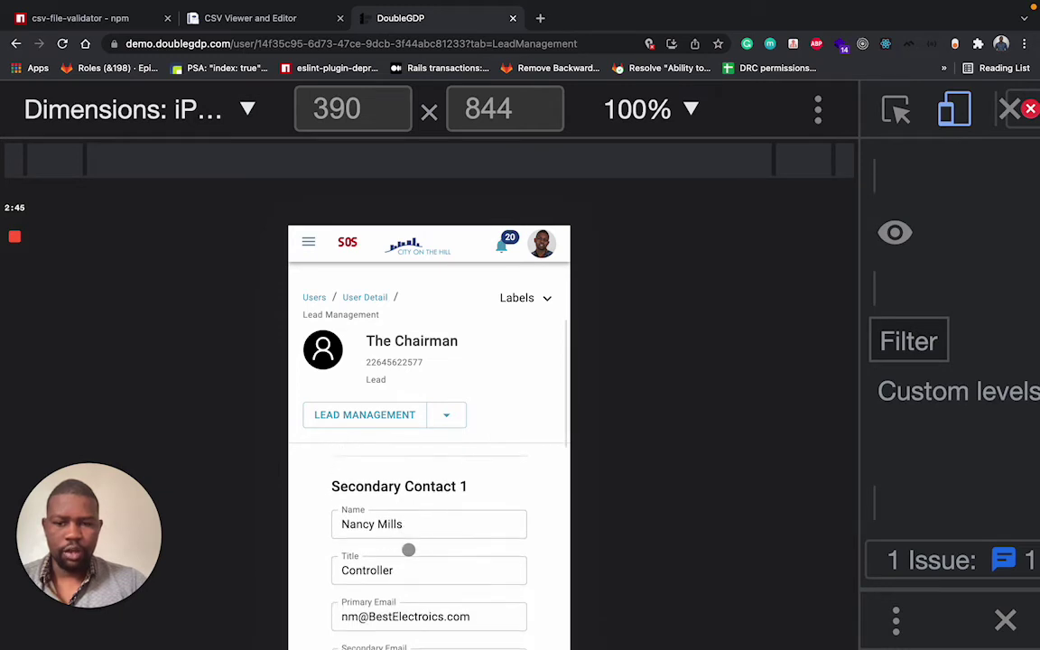
scroll(408, 550, up, 2)
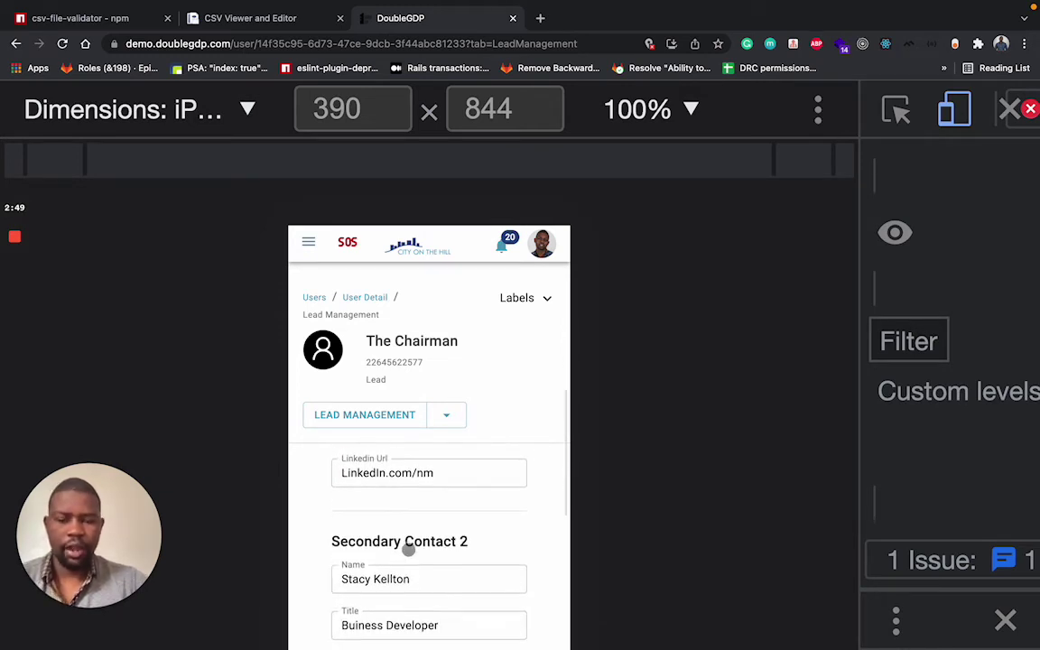
scroll(408, 549, down, 5)
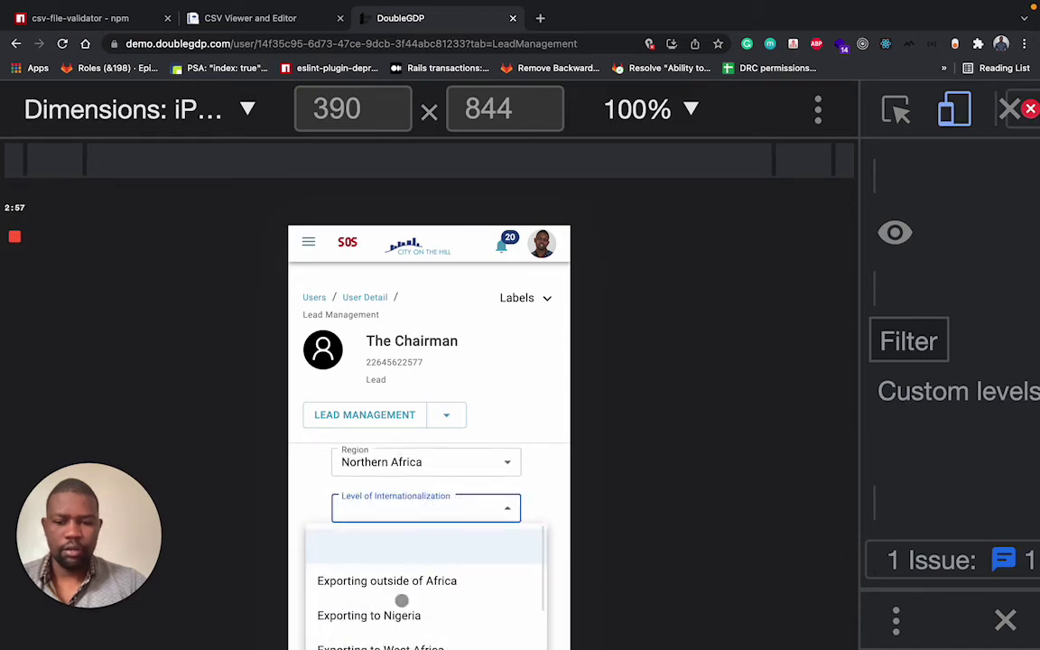
scroll(445, 549, up, 15)
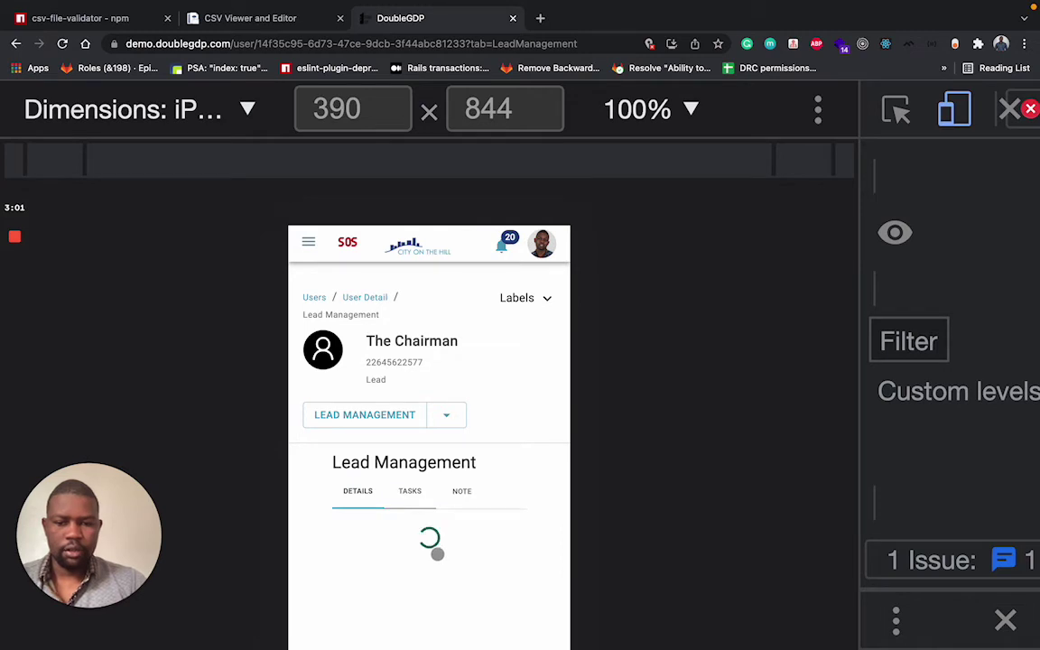
scroll(425, 569, down, 15)
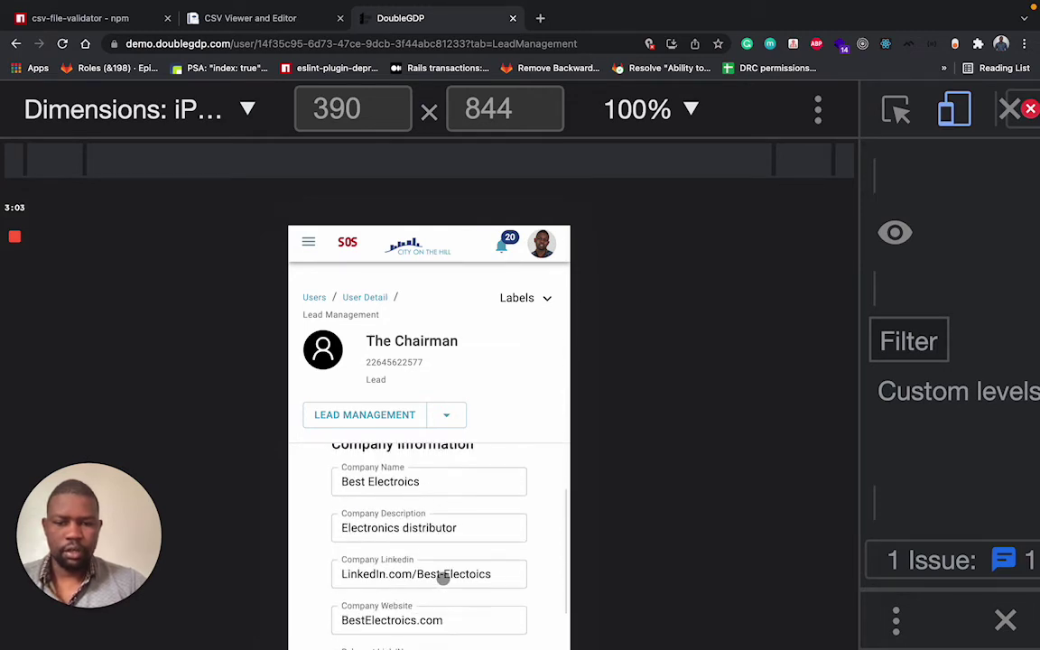
scroll(443, 577, up, 15)
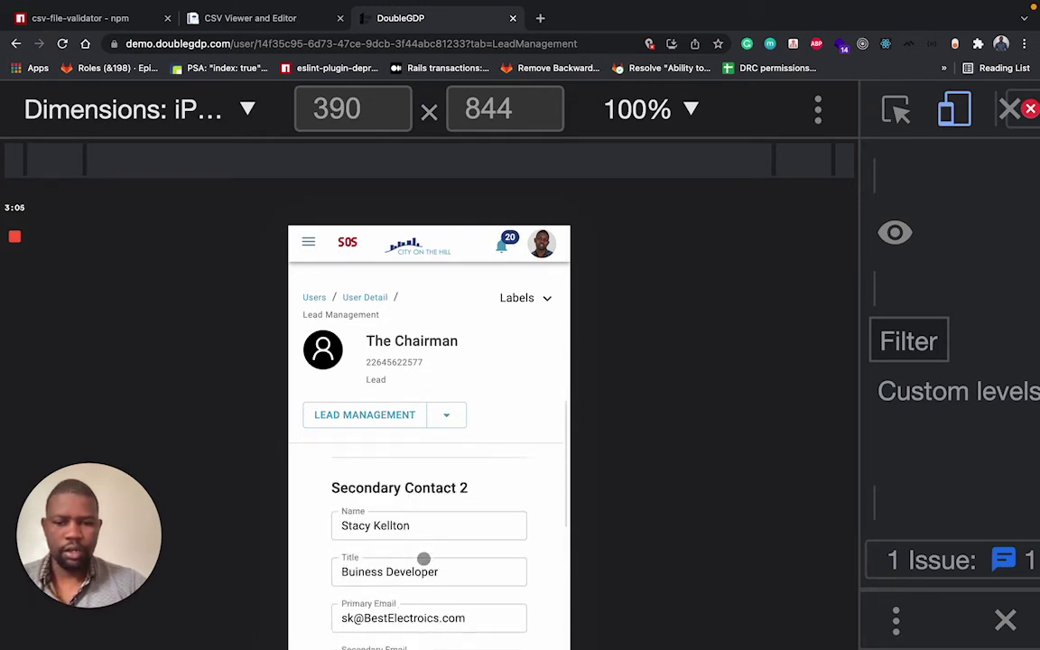
scroll(428, 542, down, 1)
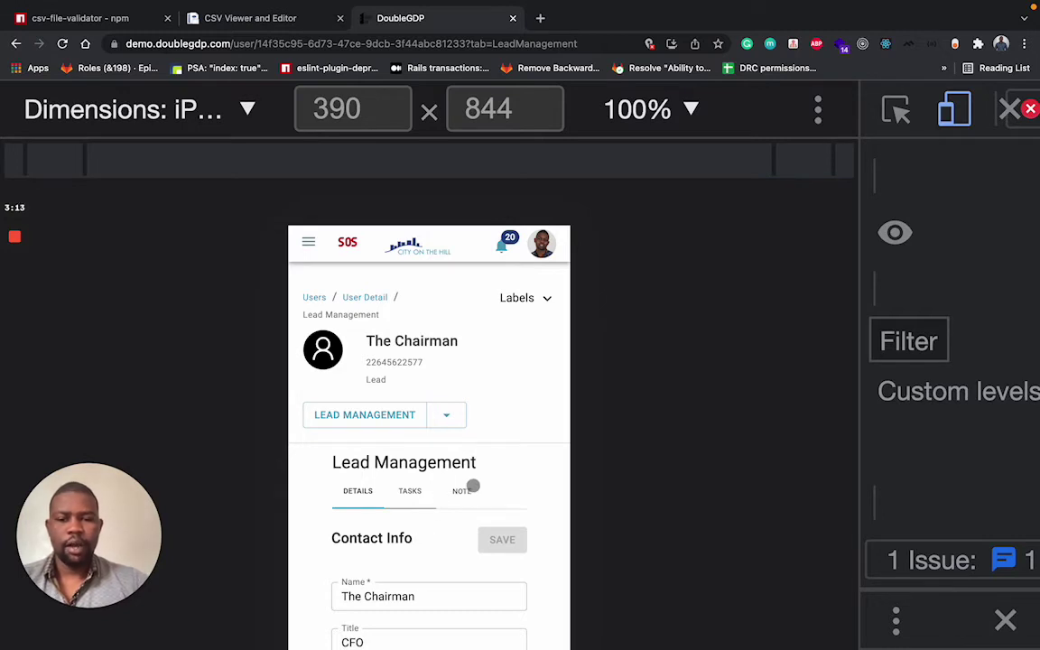
Step: On the lead's Tasks tab, scroll down the task and expand its Sub Tasks section
click(411, 491)
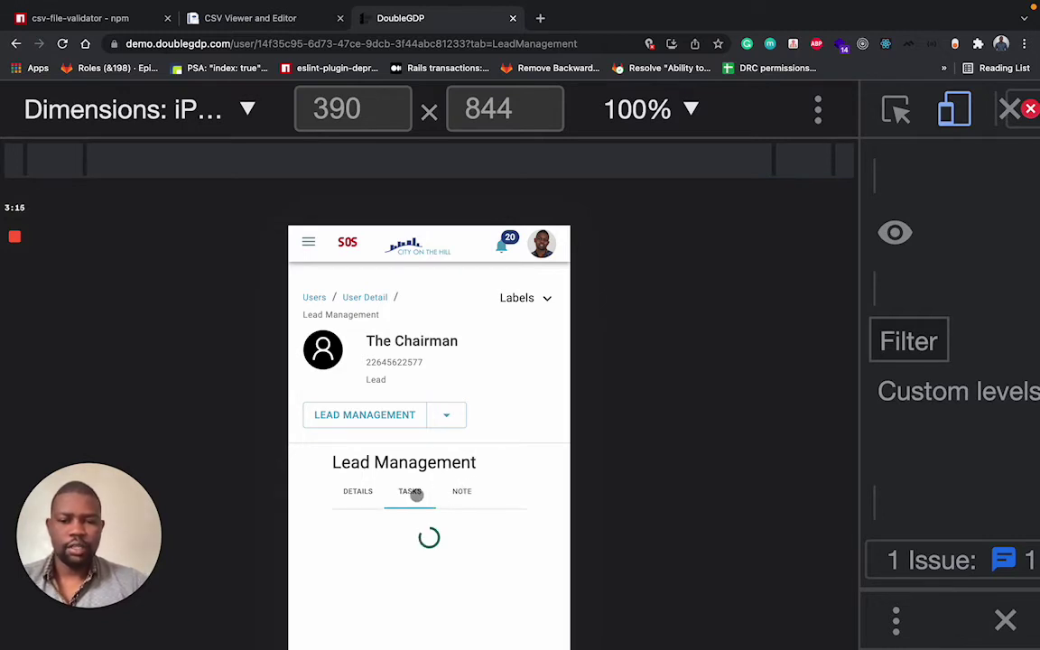
scroll(474, 492, down, 2)
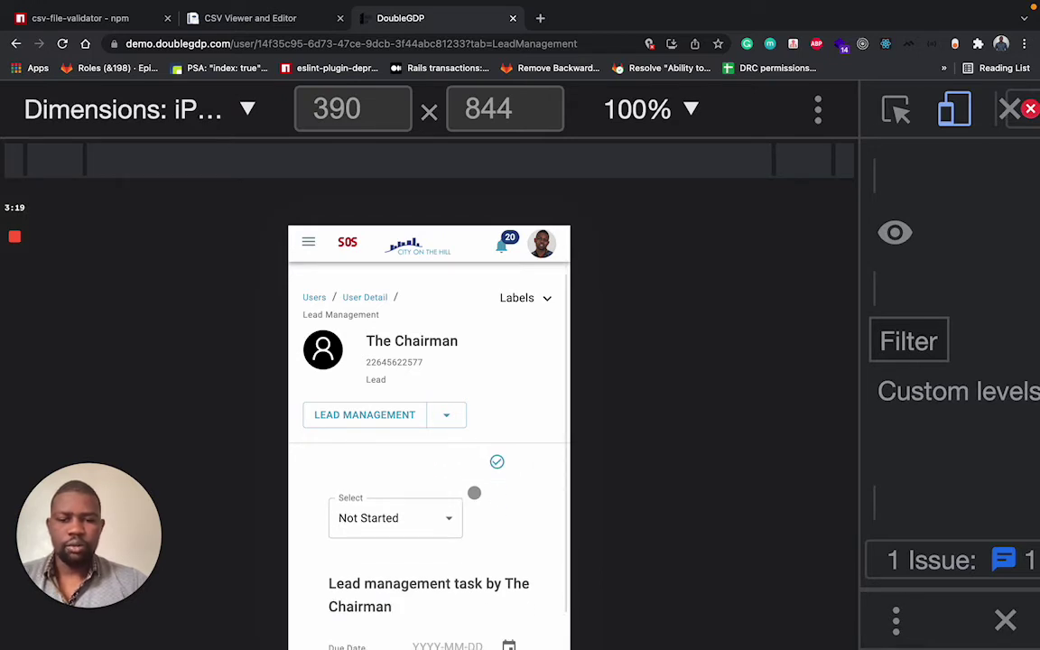
scroll(474, 493, down, 2)
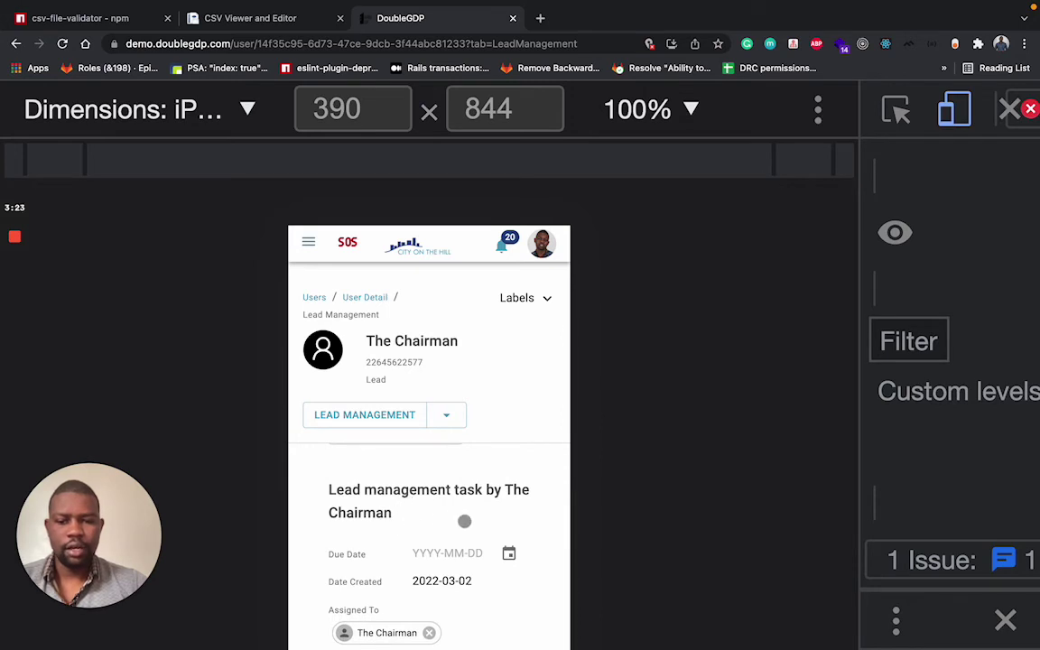
scroll(464, 521, down, 7)
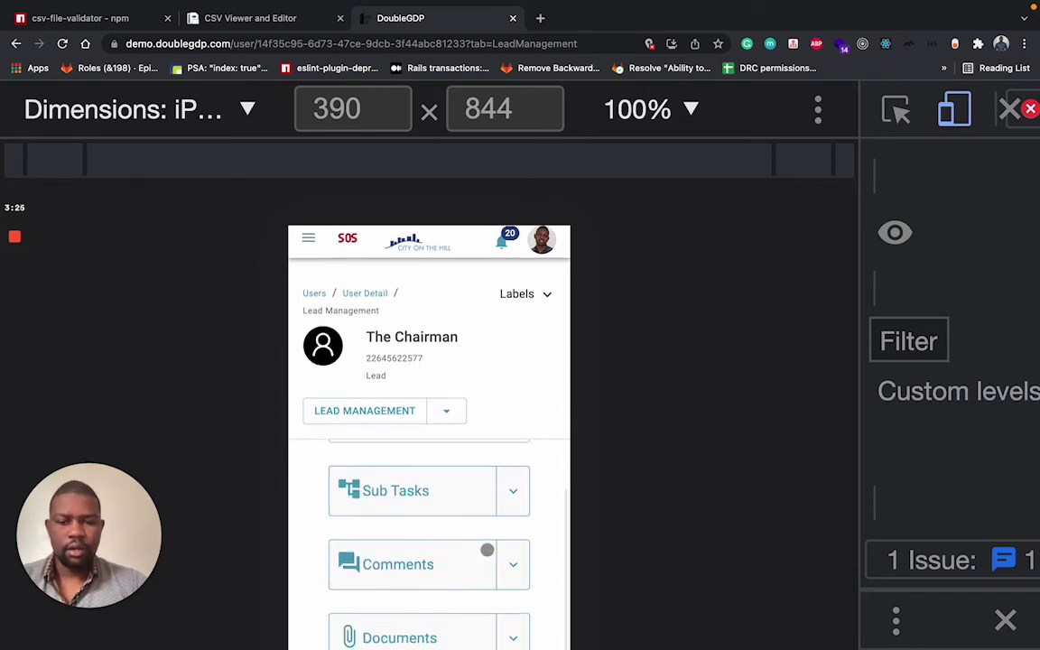
click(521, 497)
Step: Start a new subtask with body and description both set to 'A sample task'
click(484, 543)
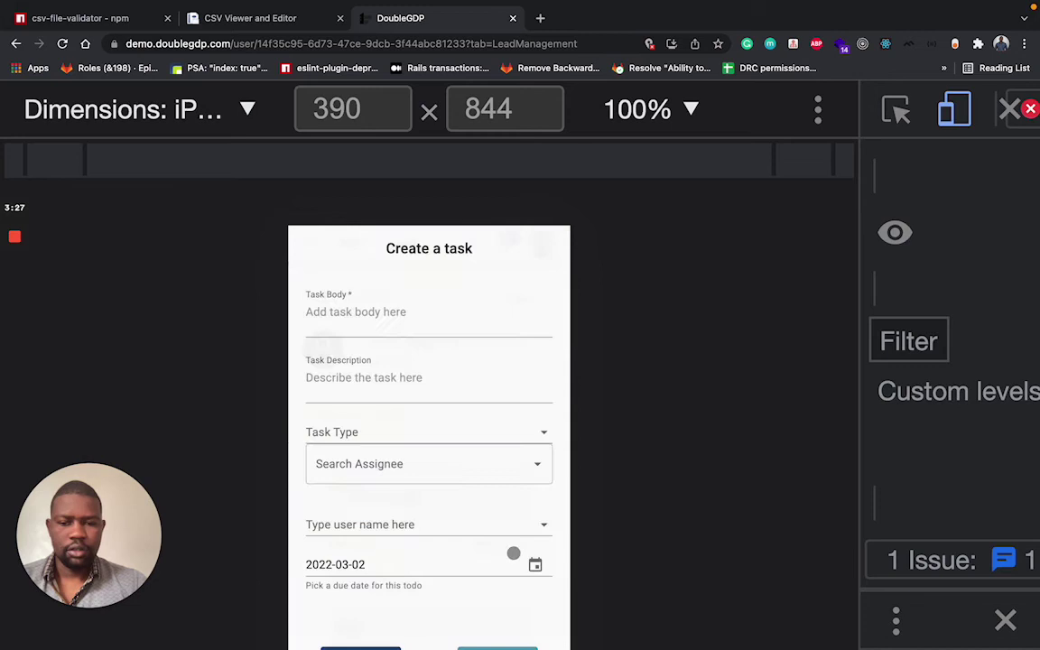
click(369, 327)
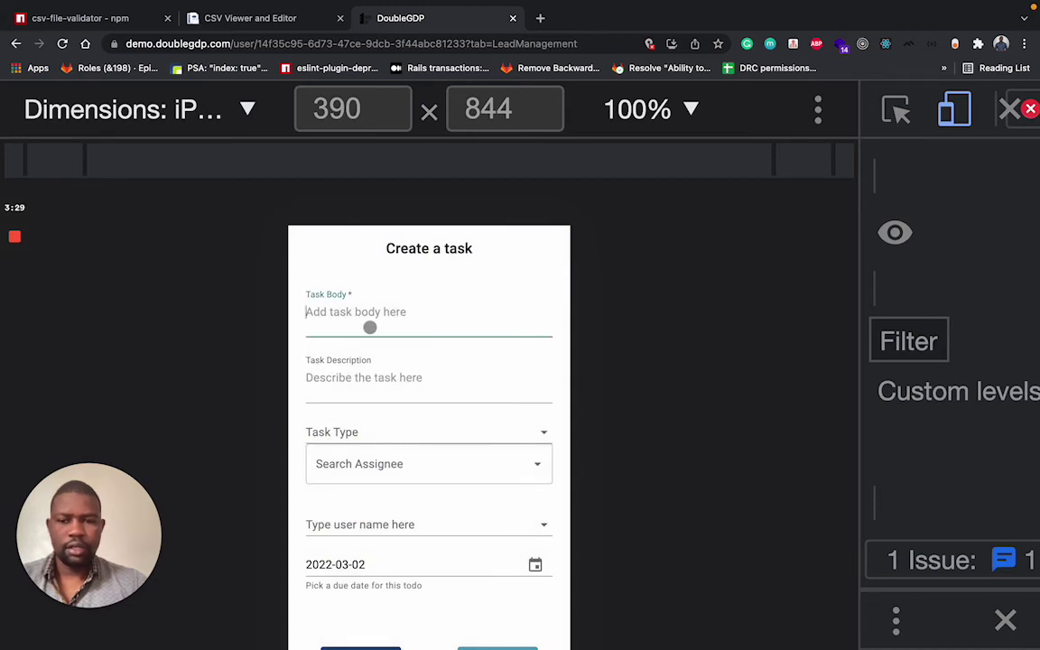
text(A sample task)
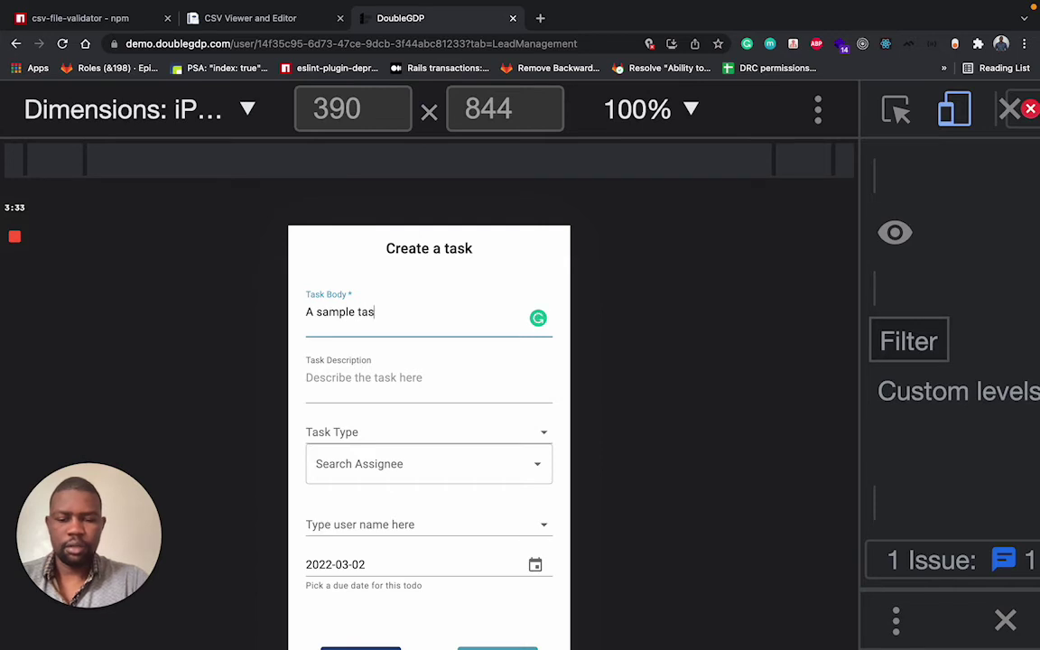
triple_click(420, 323)
key(ctrl+c)
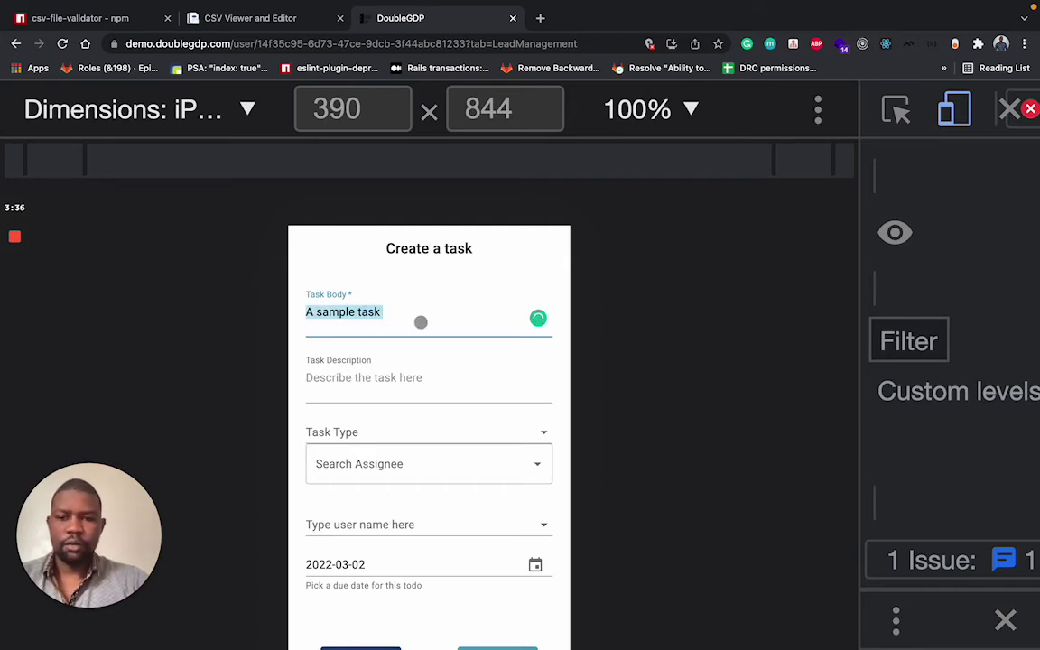
click(360, 379)
key(ctrl+v)
Step: Set the task type to To-Do and pick the same user as assignee and linked user
click(372, 428)
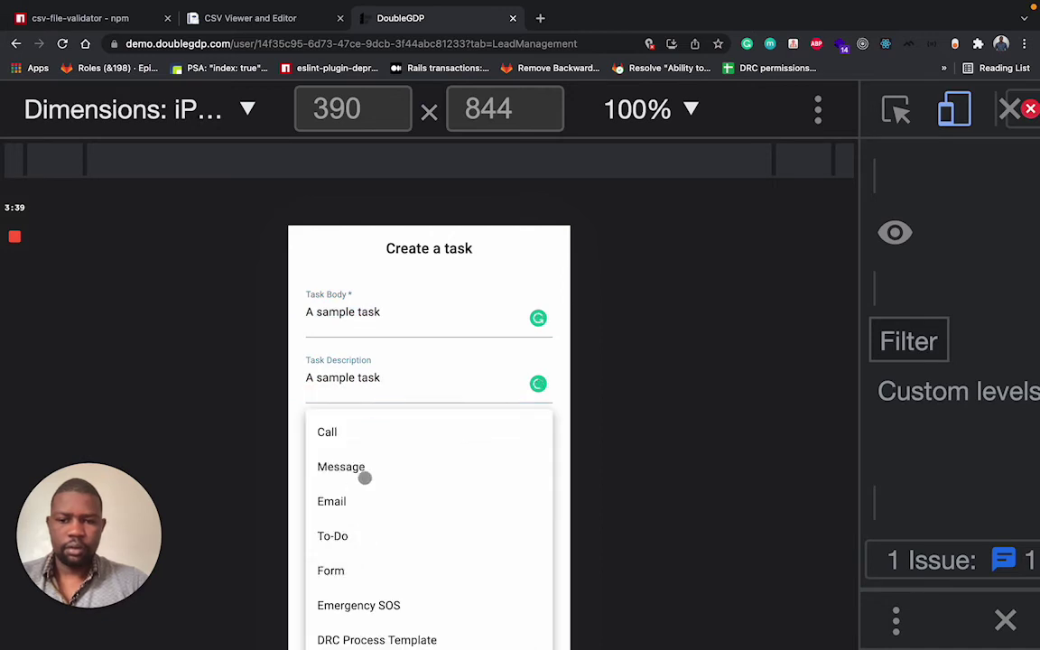
click(349, 535)
click(425, 458)
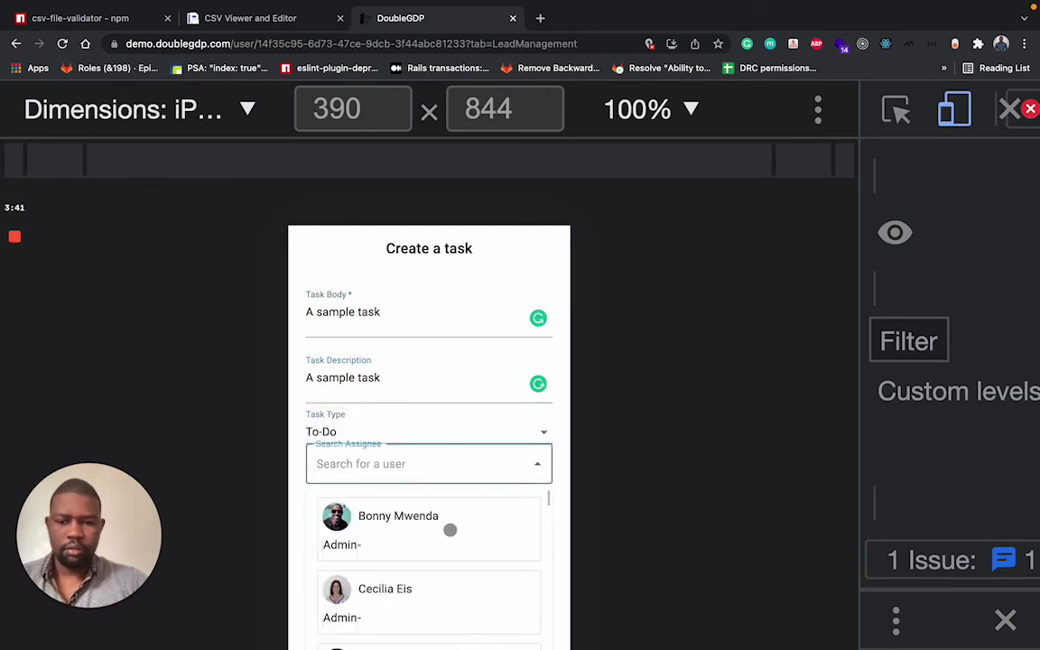
text(Danie)
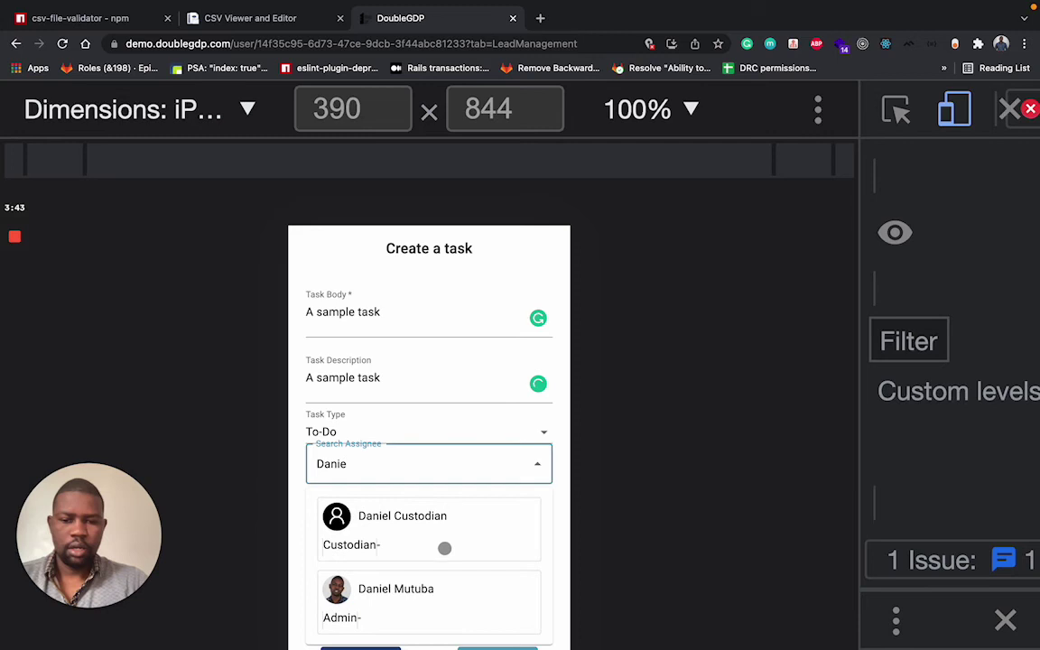
click(420, 590)
click(398, 535)
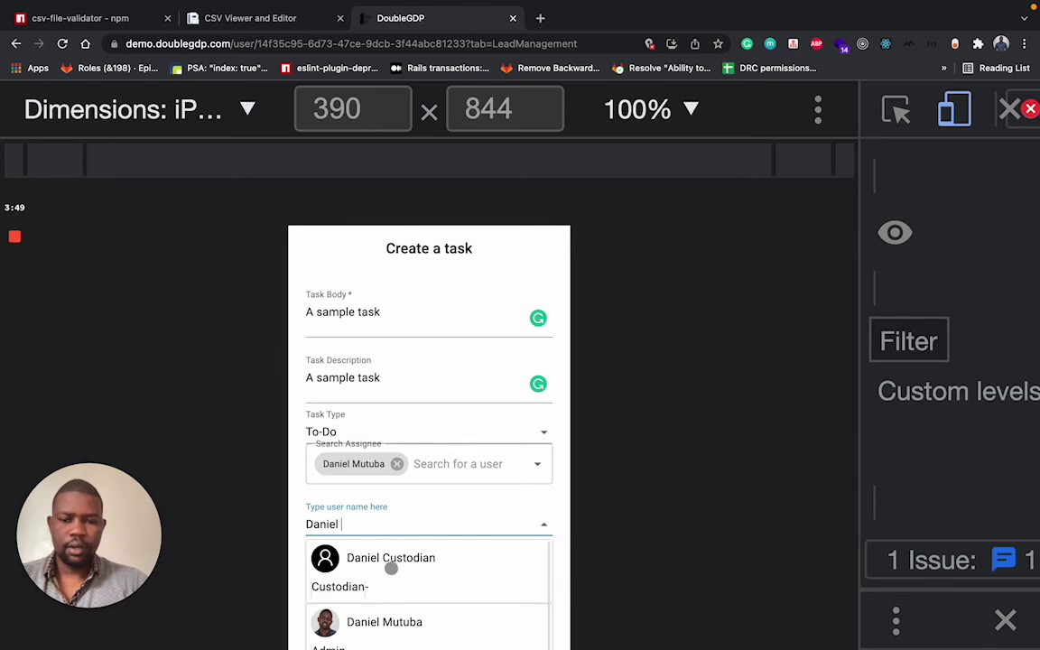
click(394, 621)
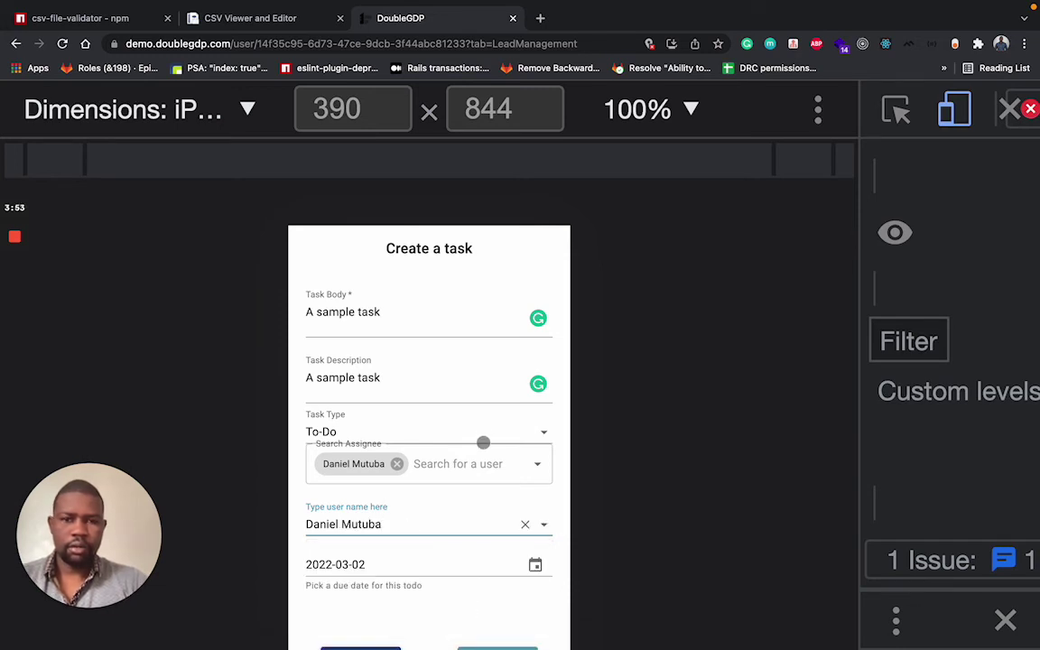
Step: Save the subtask and expand Sub Tasks to see 'A sample task' due 2022-03-02
click(497, 647)
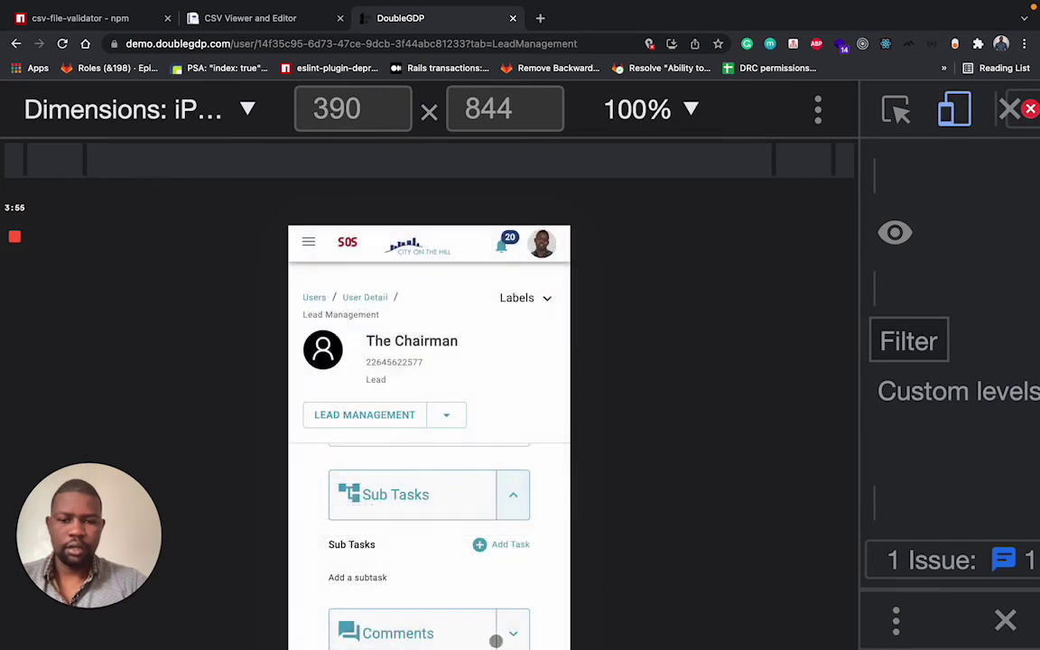
scroll(433, 463, down, 10)
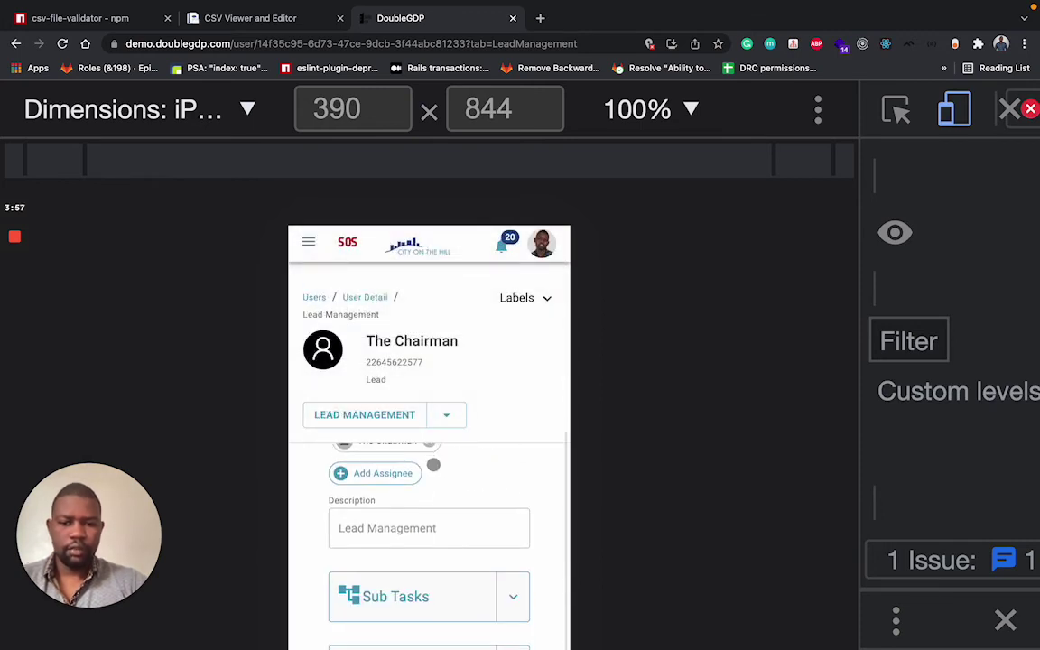
click(511, 503)
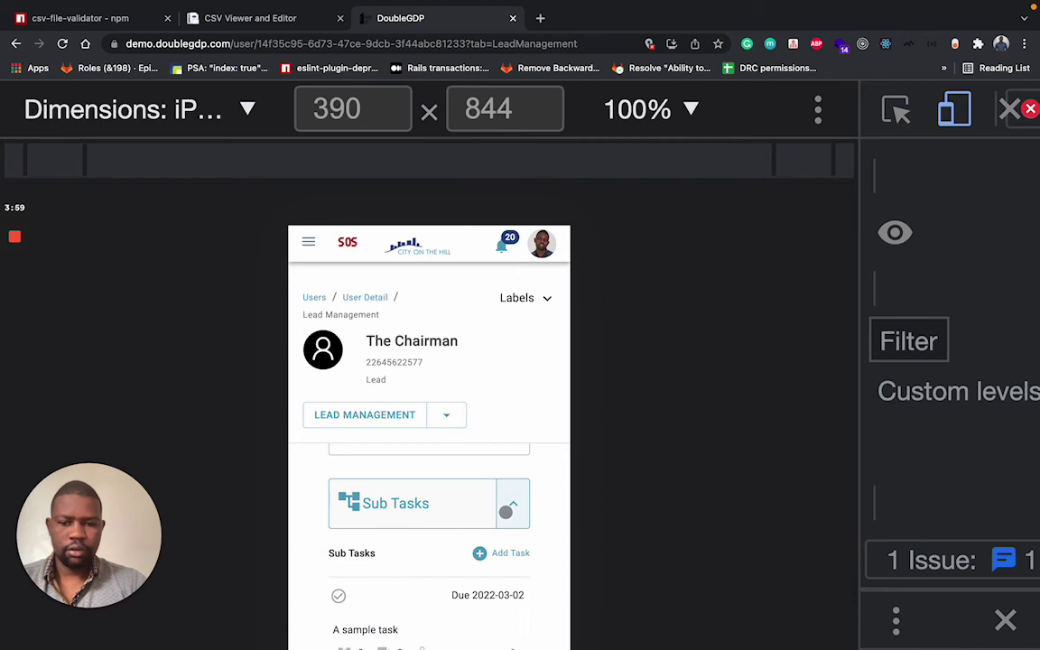
scroll(513, 502, down, 3)
scroll(464, 516, up, 2)
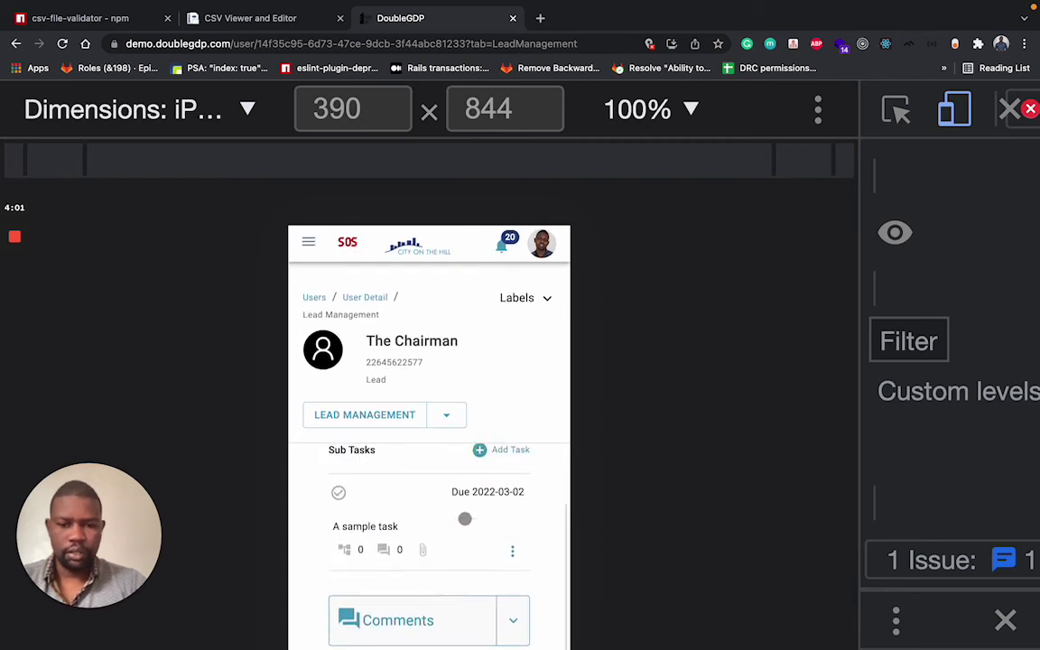
scroll(464, 516, down, 2)
Step: Expand the task's Comments and Documents sections
click(517, 566)
scroll(473, 554, down, 1)
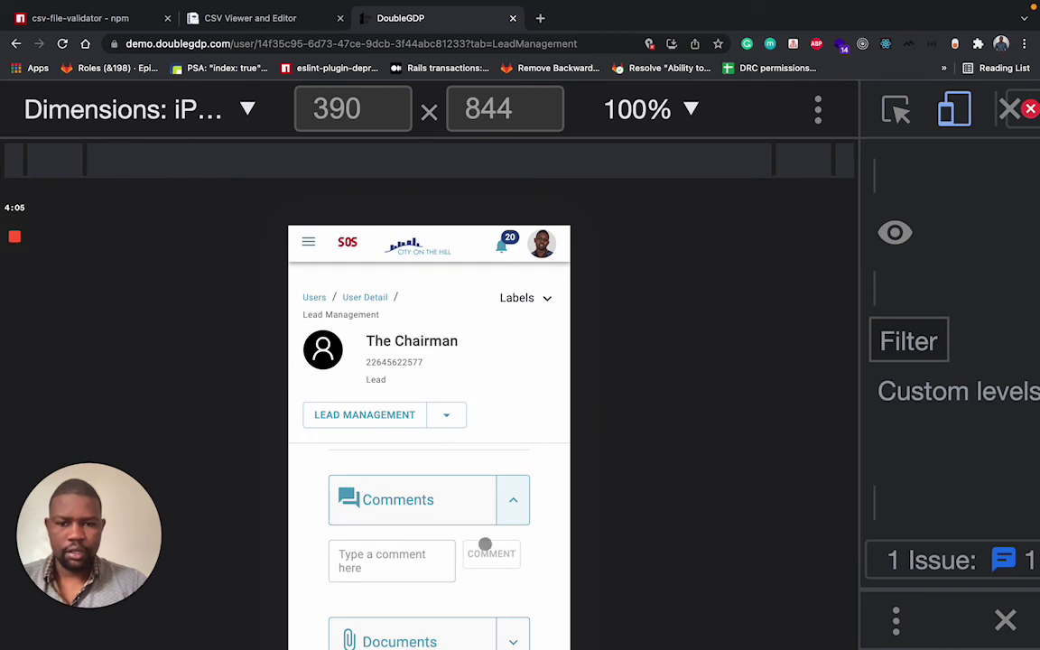
click(514, 643)
scroll(515, 617, down, 1)
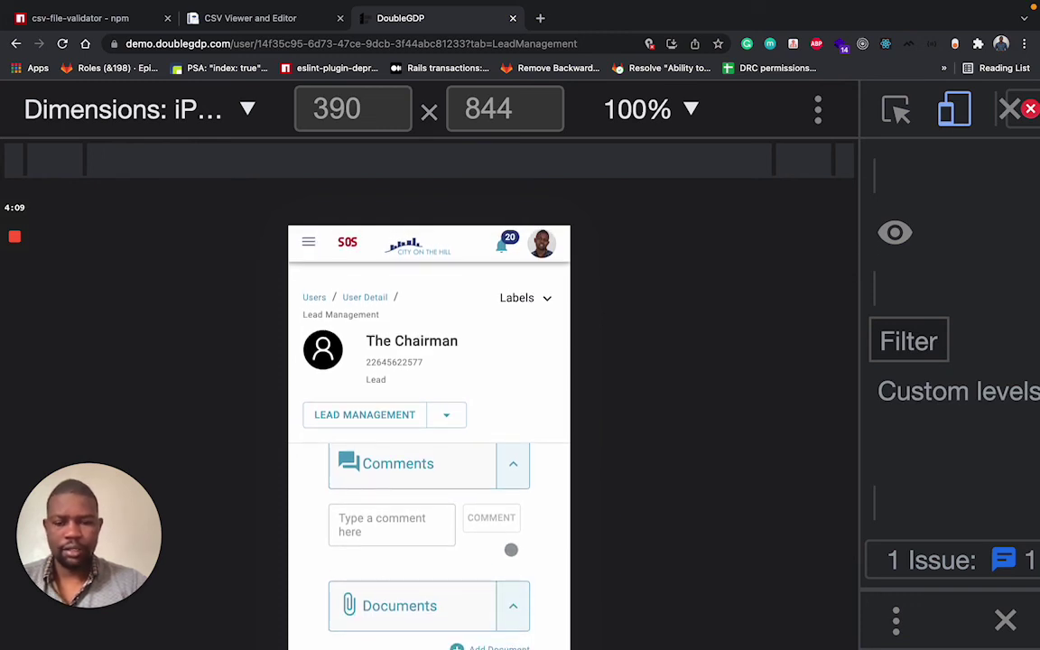
scroll(511, 549, up, 2)
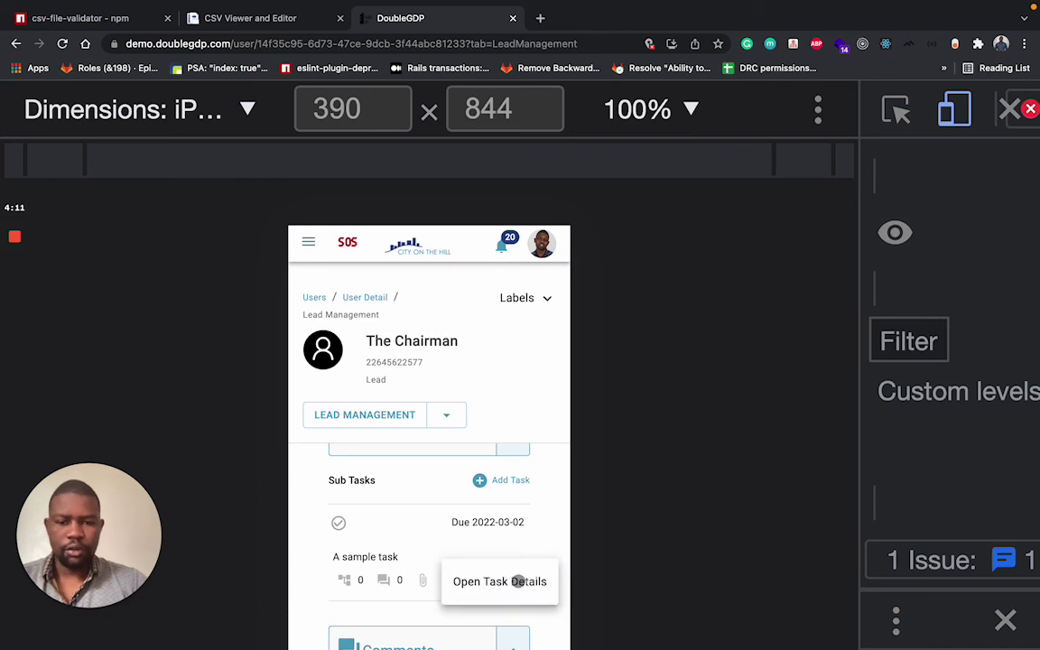
Step: Open the Task Detail page of 'A sample task' and review its parent task, due date and assignee
click(511, 581)
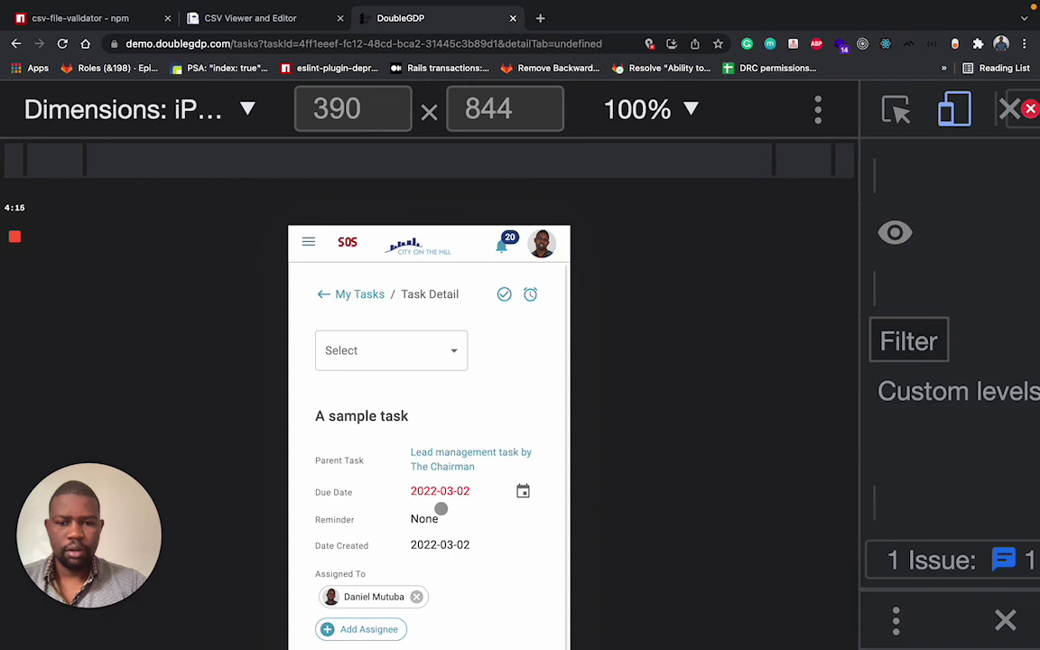
scroll(440, 509, down, 1)
scroll(441, 506, up, 1)
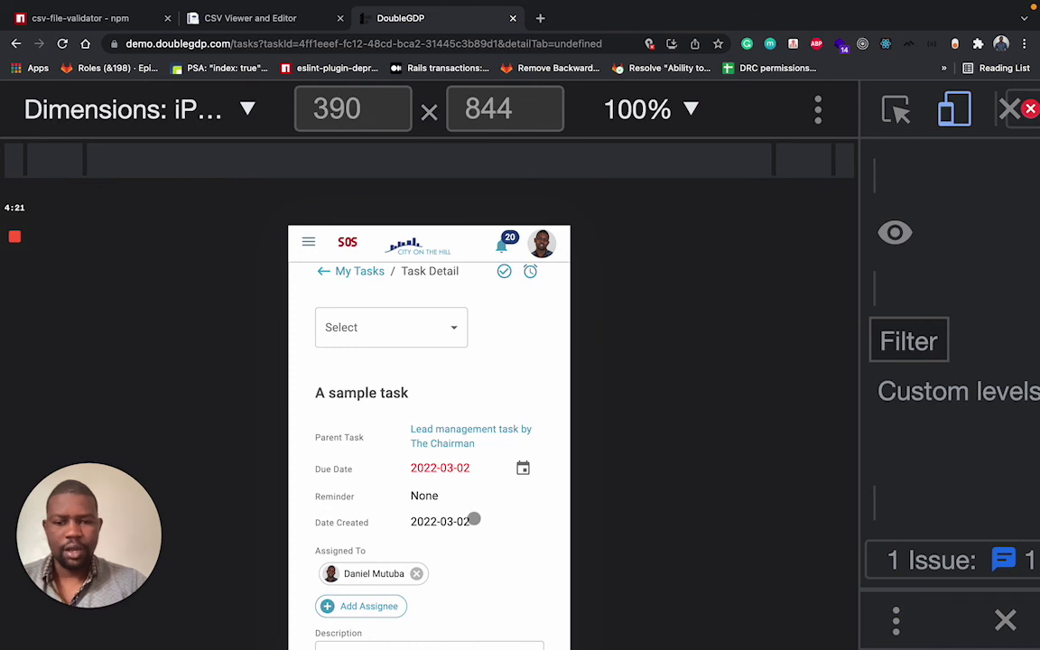
scroll(490, 455, down, 2)
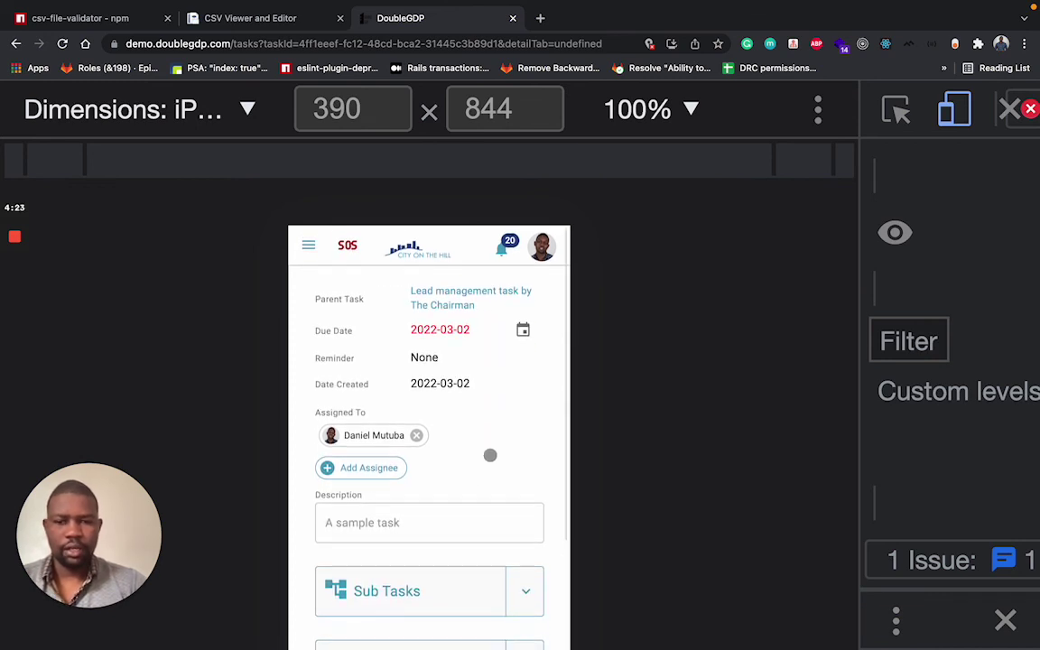
scroll(489, 455, up, 2)
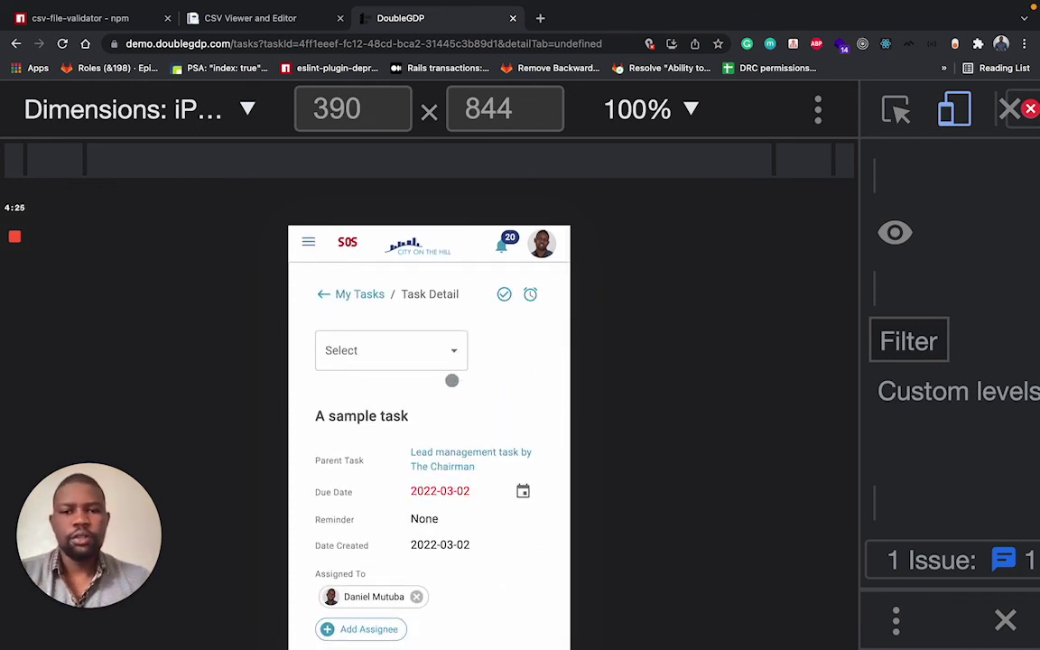